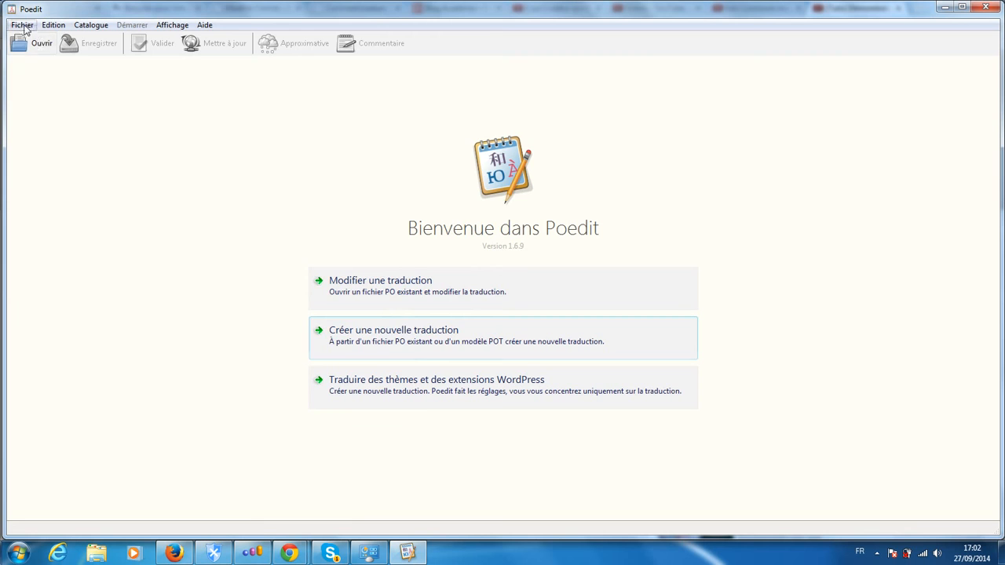
click(24, 26)
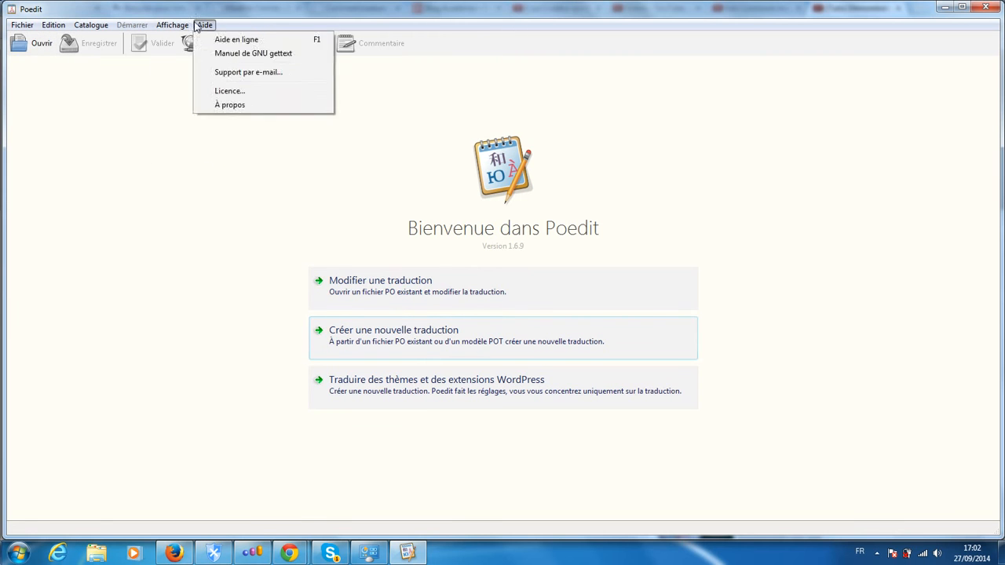
click(92, 11)
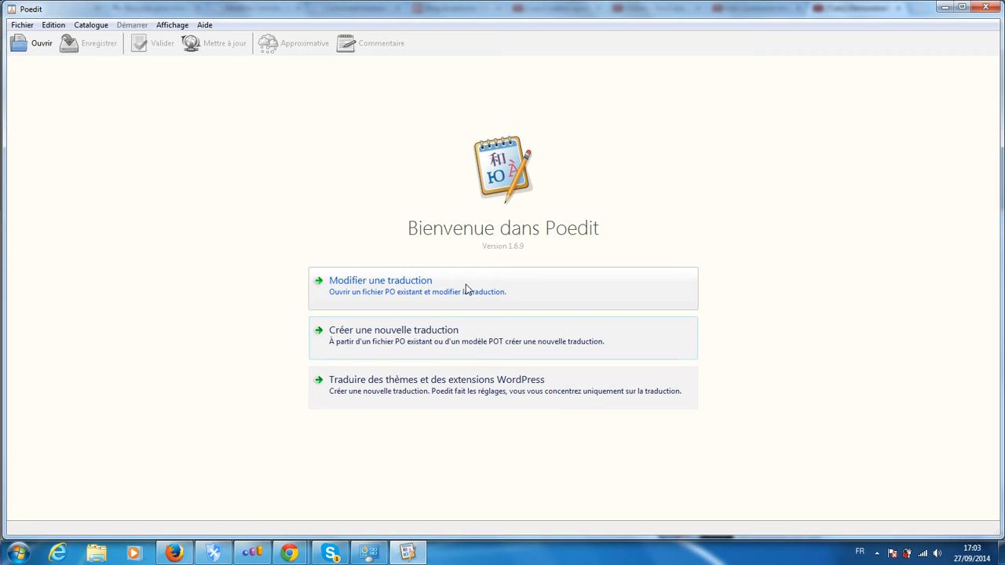
- Start a new translation and browse to the WordPress plugins folder wypiekacz.2.2/wypiekacz/lang
click(402, 339)
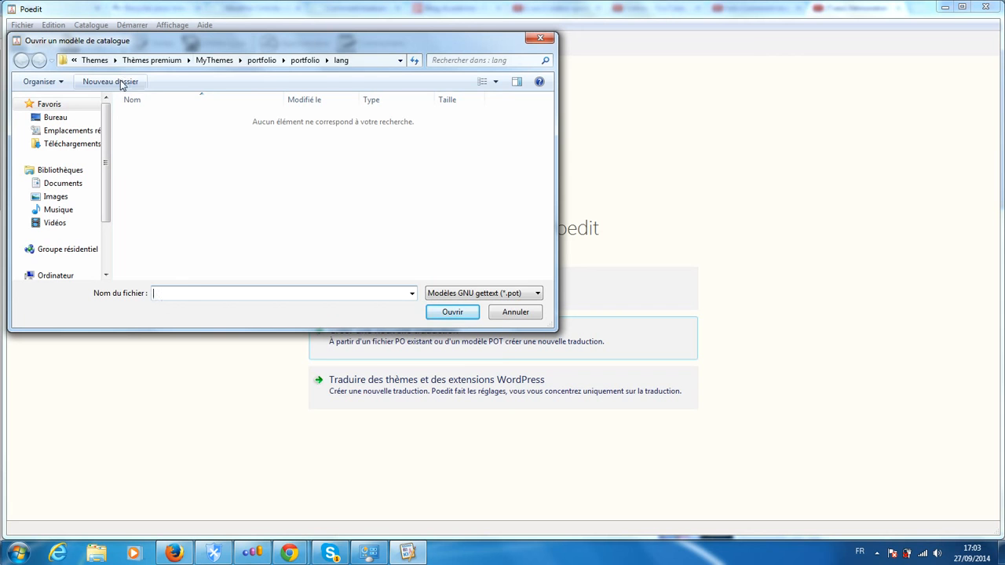
click(175, 63)
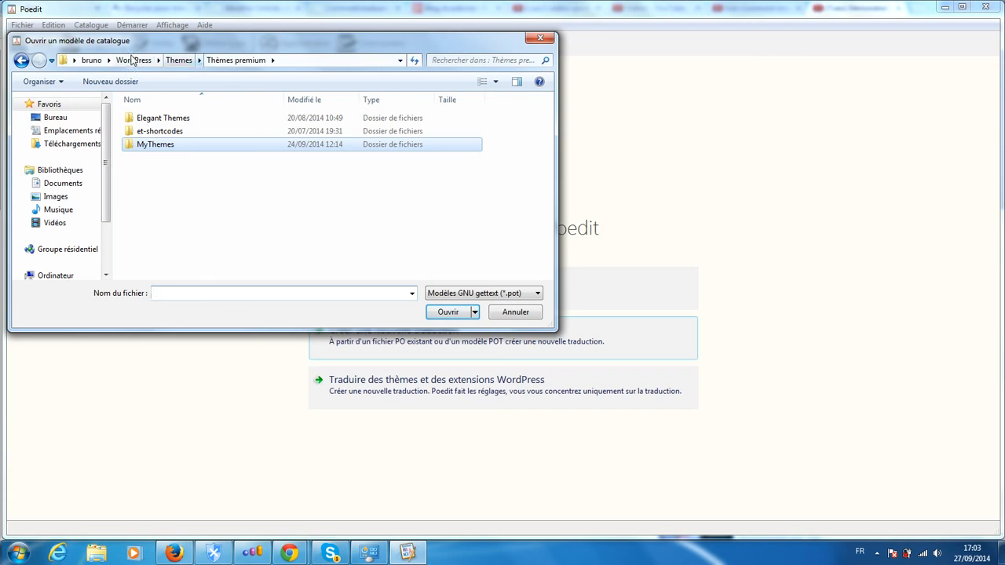
click(134, 60)
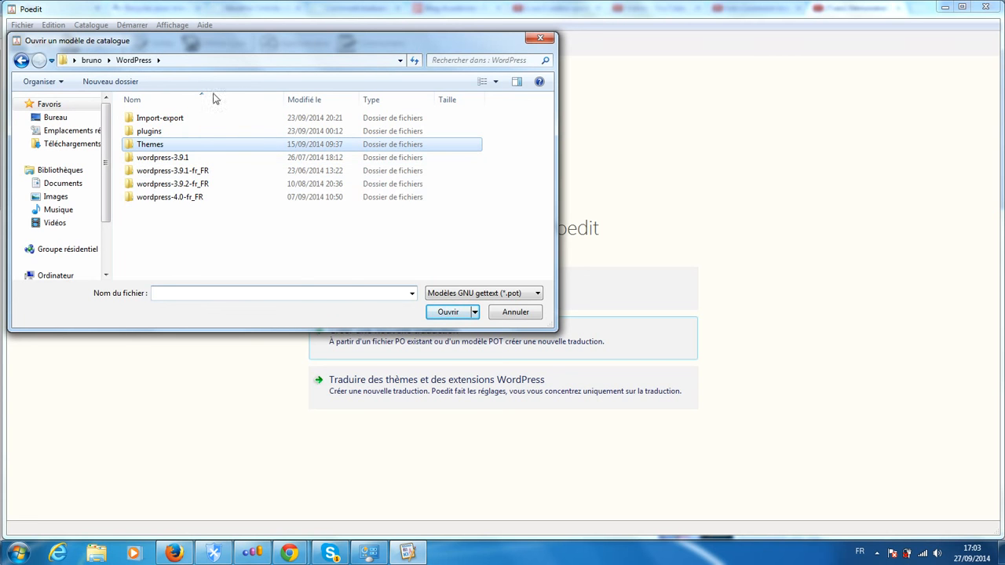
double_click(148, 131)
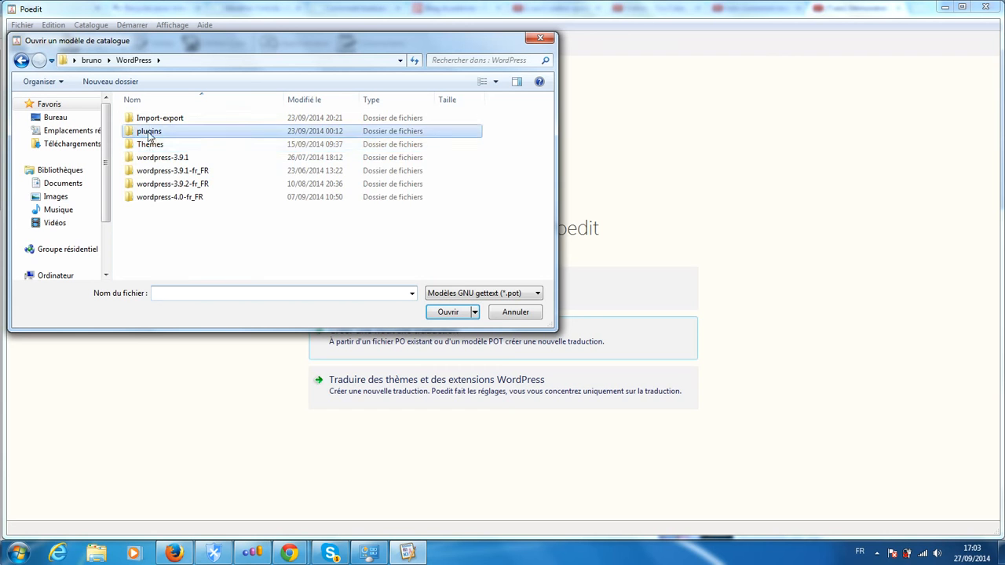
scroll(540, 149, down, 20)
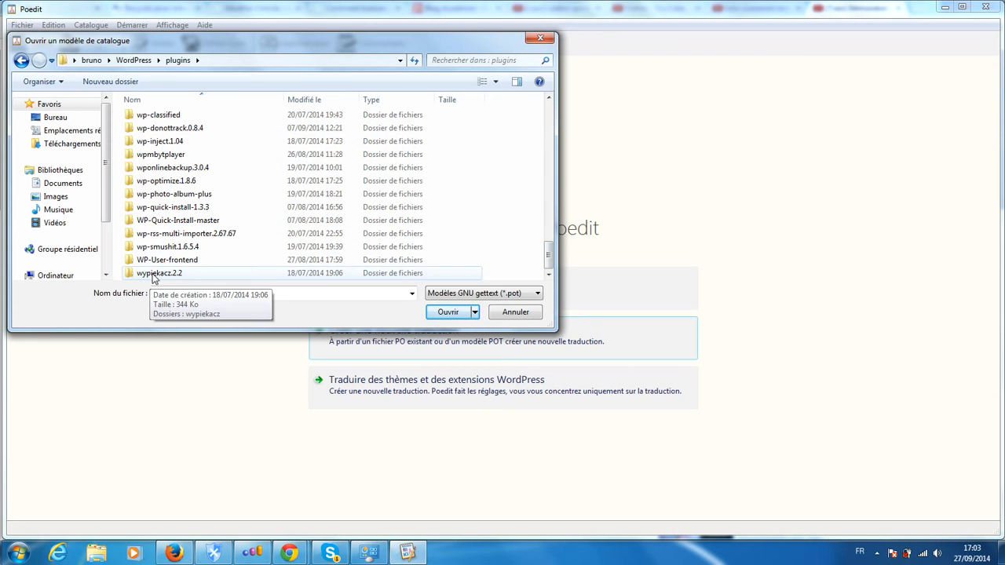
double_click(154, 273)
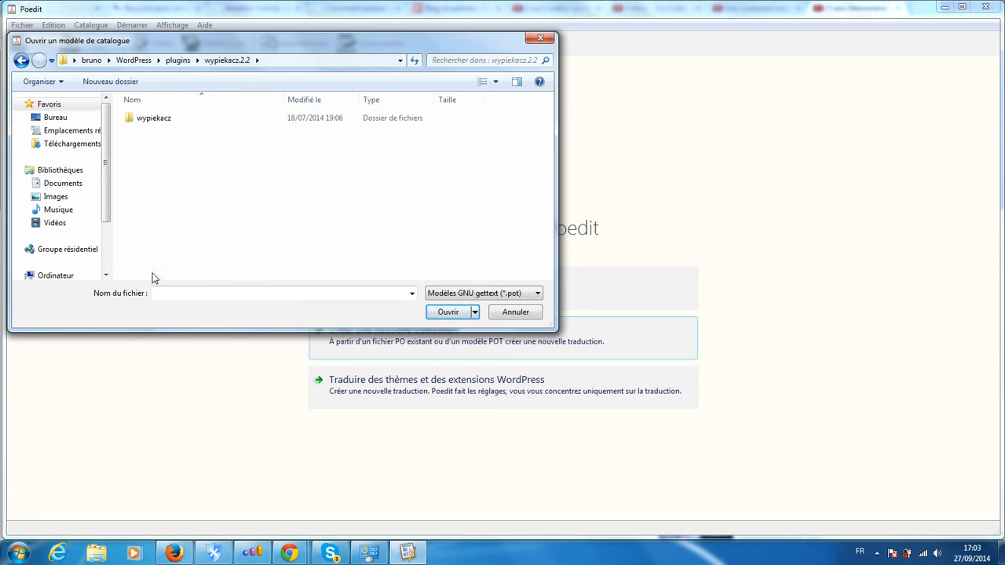
double_click(142, 119)
click(149, 123)
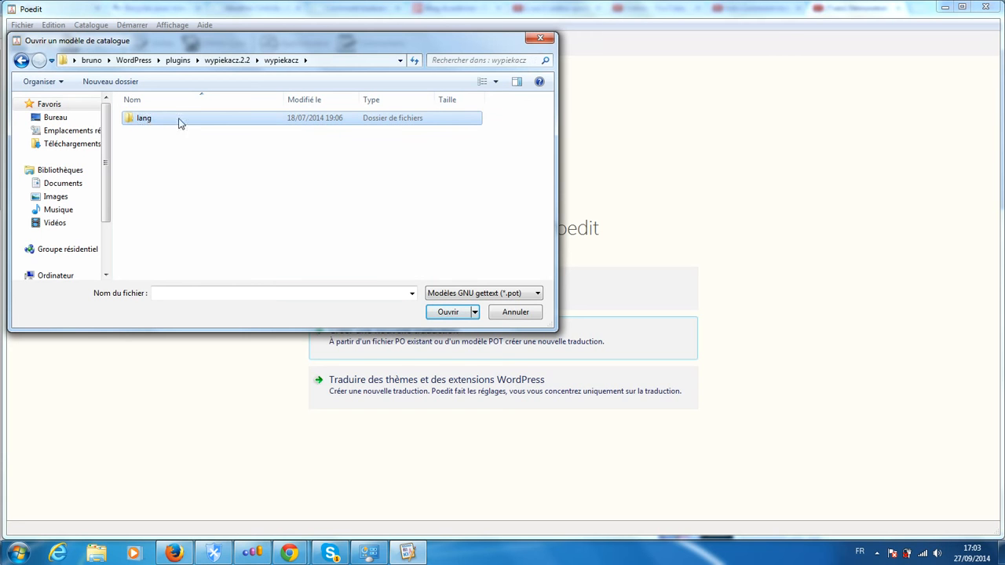
double_click(144, 124)
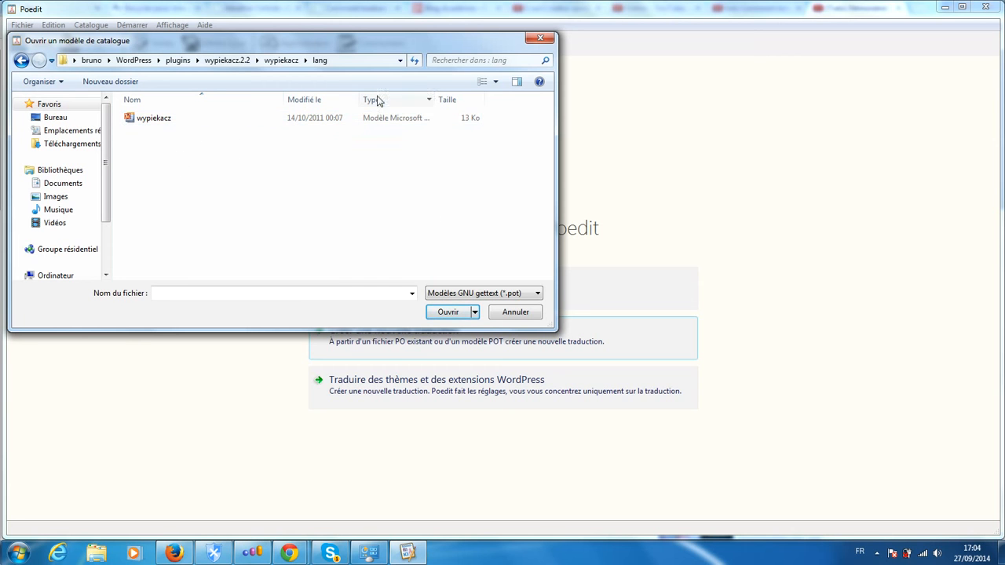
- View the lang folder's GNU gettext catalogues (*.po), and restore the file filter to GNU gettext templates (*.pot)
click(476, 295)
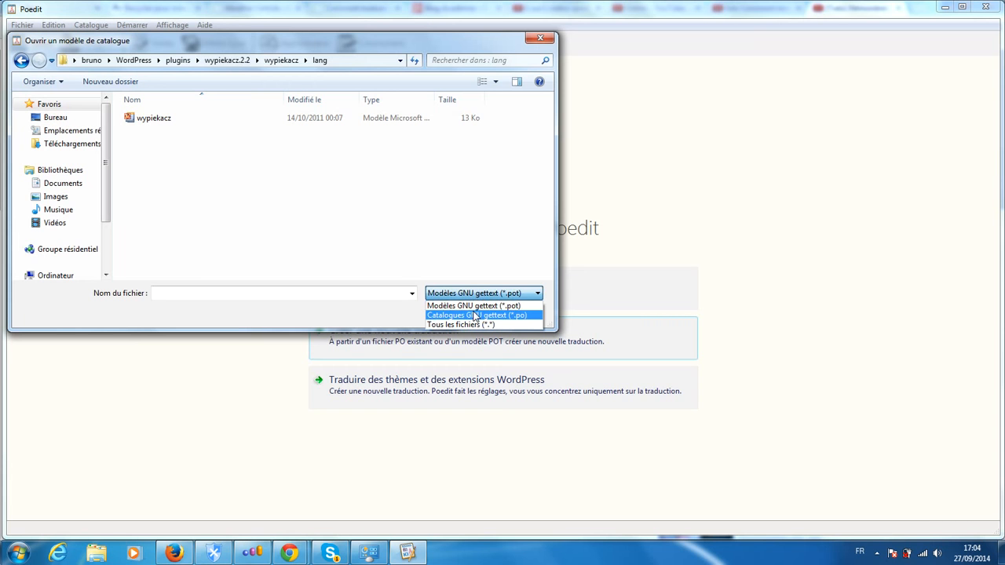
click(474, 315)
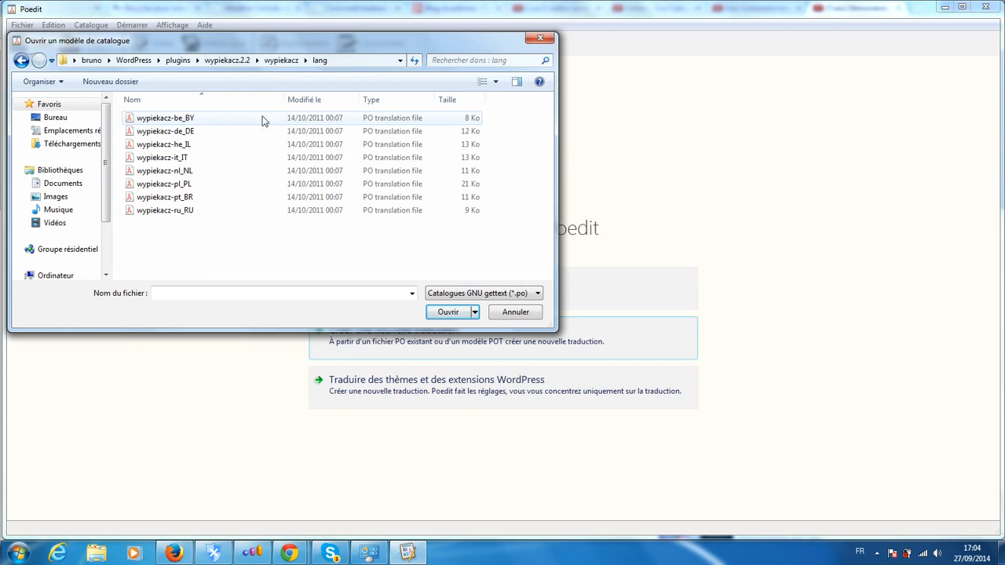
click(465, 296)
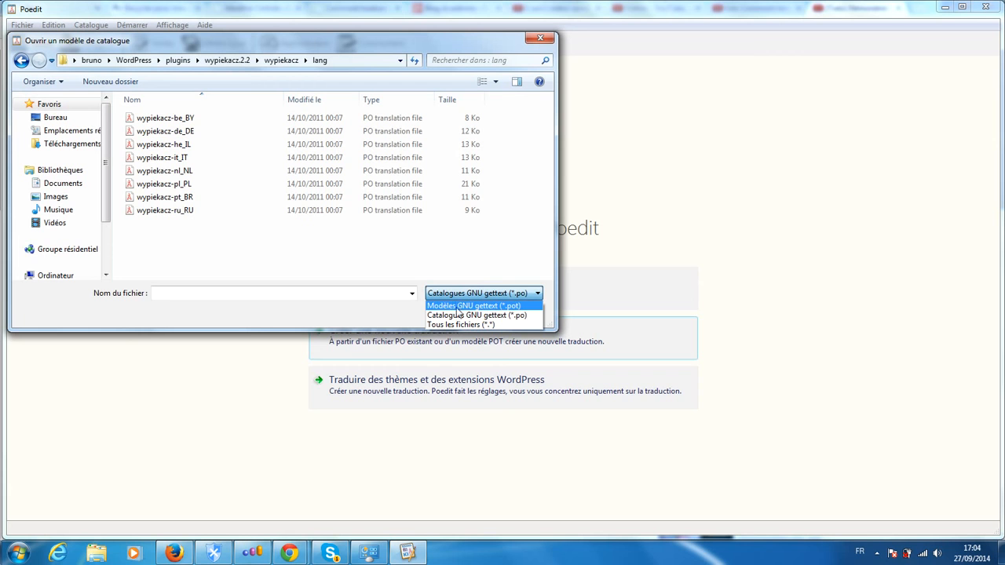
click(454, 306)
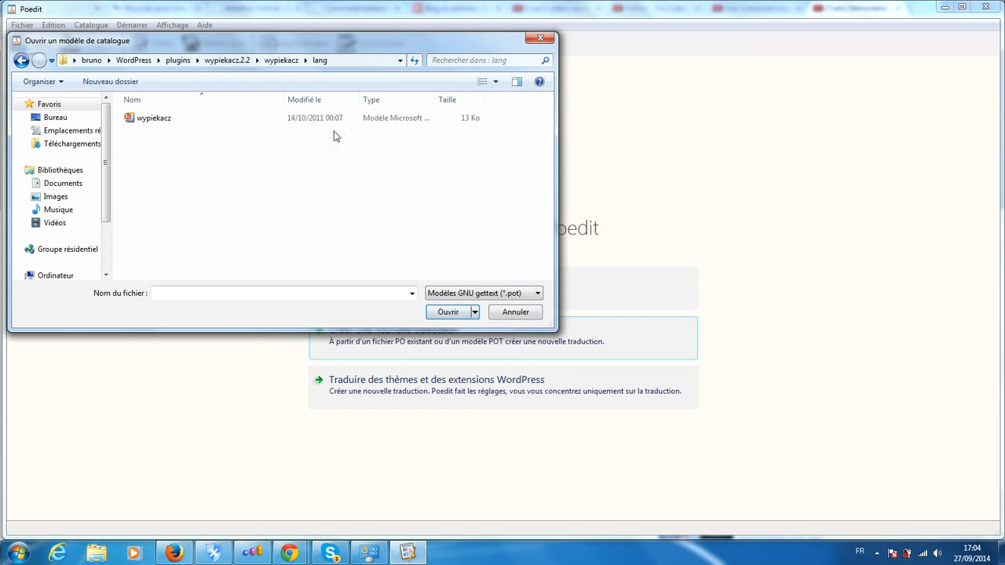
- Open the wypiekacz template and set the translation language to français (France)
double_click(308, 118)
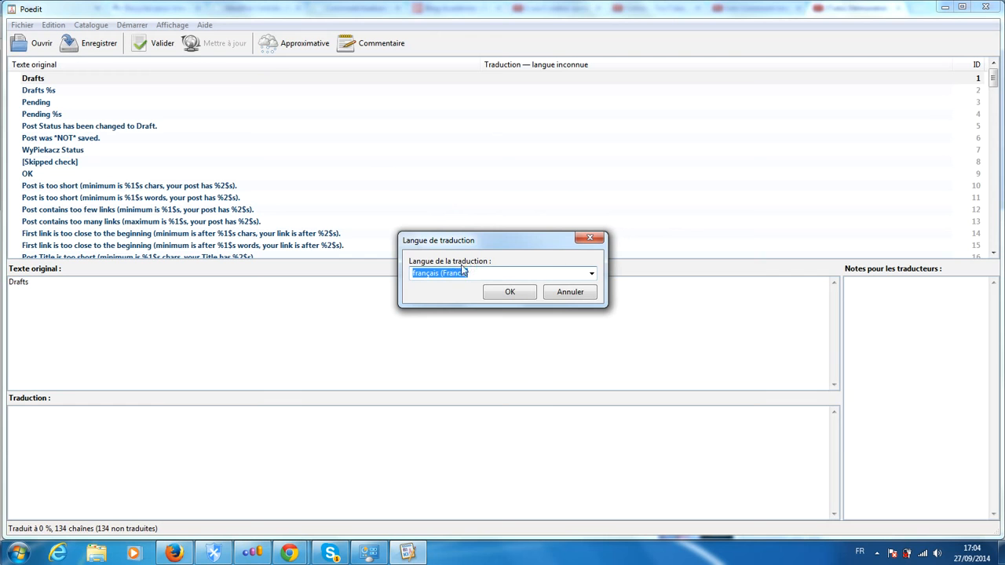
click(507, 294)
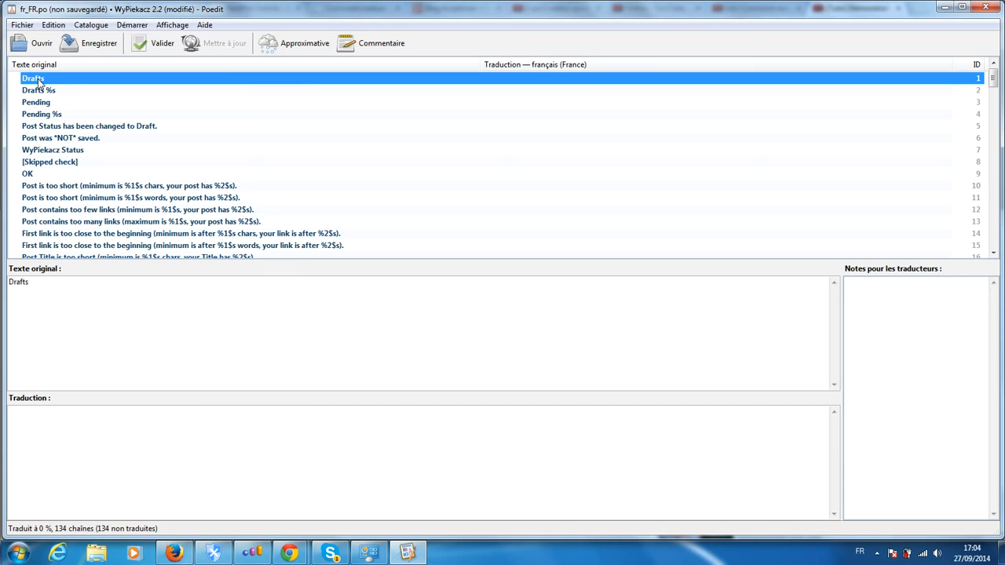
- Translate the first string, "Drafts", as "Brouillons"
click(154, 187)
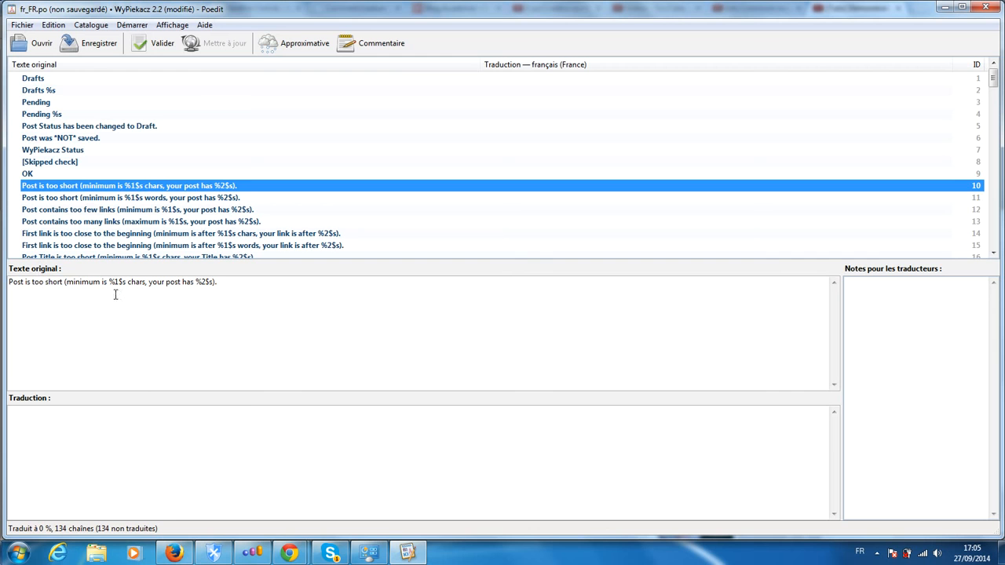
click(31, 78)
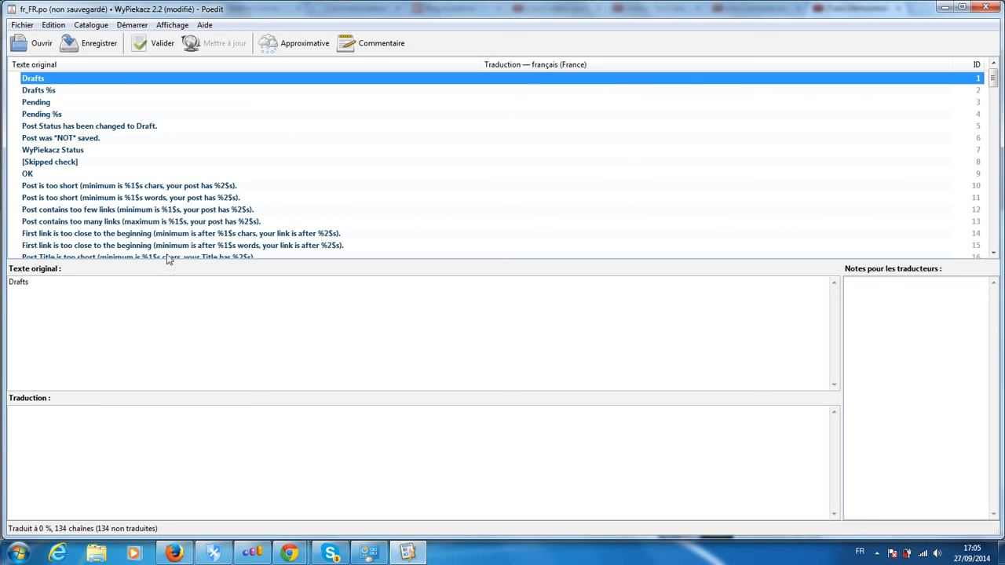
click(40, 288)
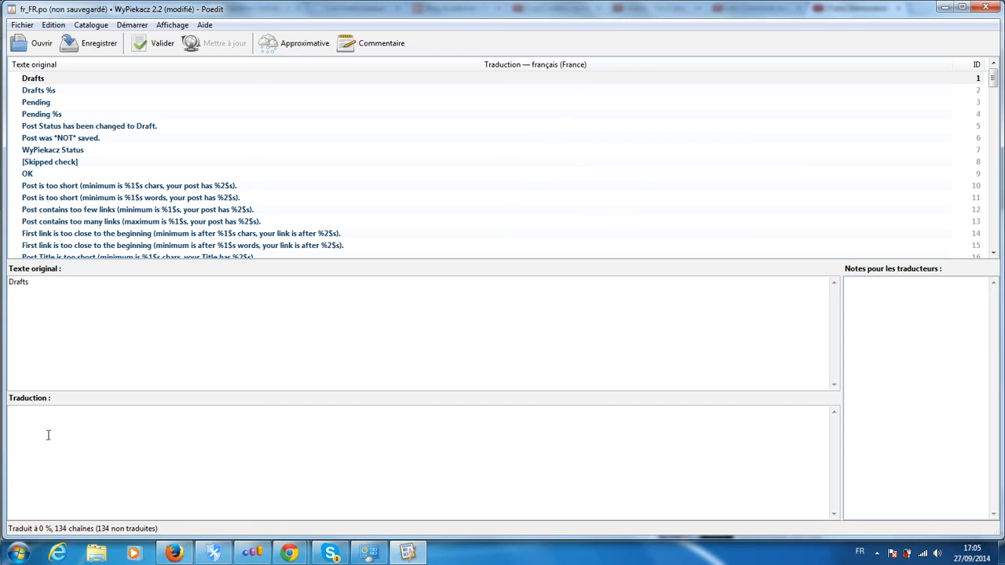
click(135, 409)
text(Brouillons)
- Copy the "Brouillons" translation into the "Drafts %s" string and complete it as "Brouillons %s"
drag(62, 409, 3, 409)
right_click(26, 419)
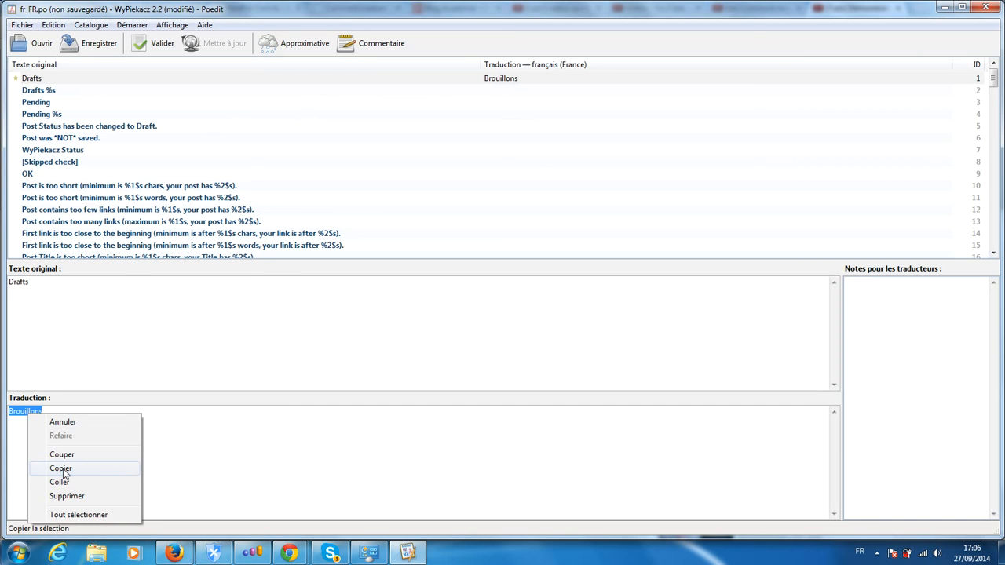
click(61, 468)
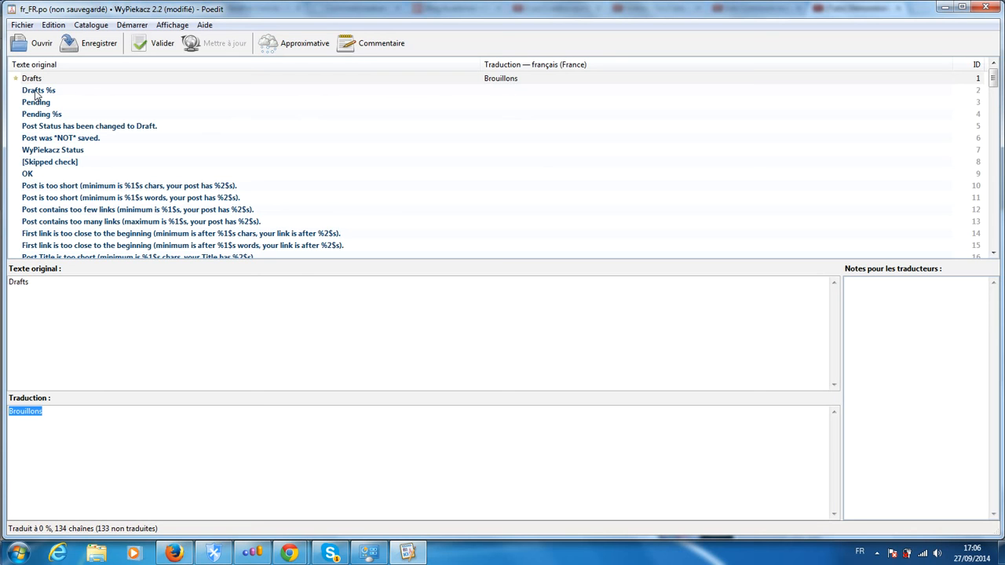
click(34, 92)
click(59, 456)
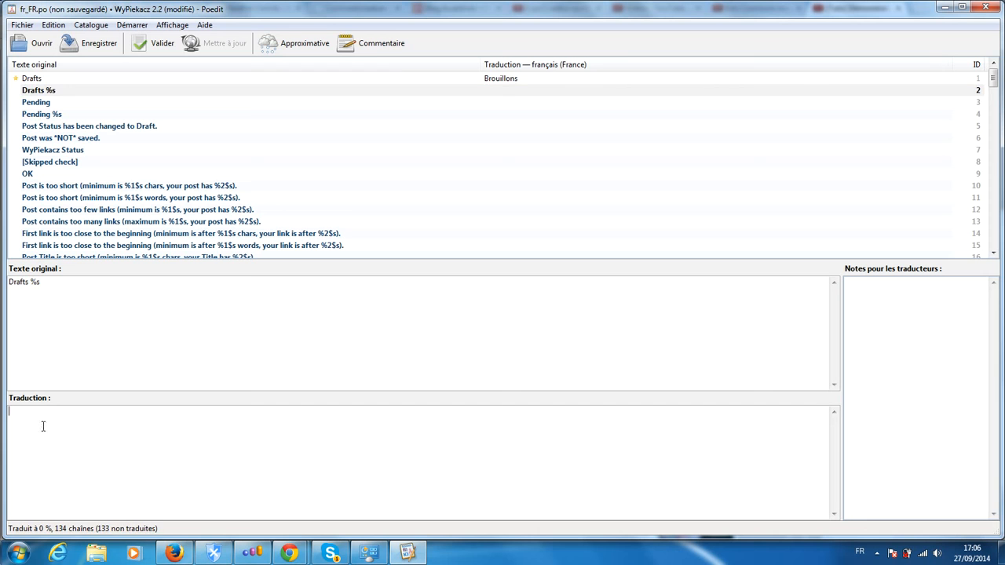
right_click(43, 423)
click(91, 493)
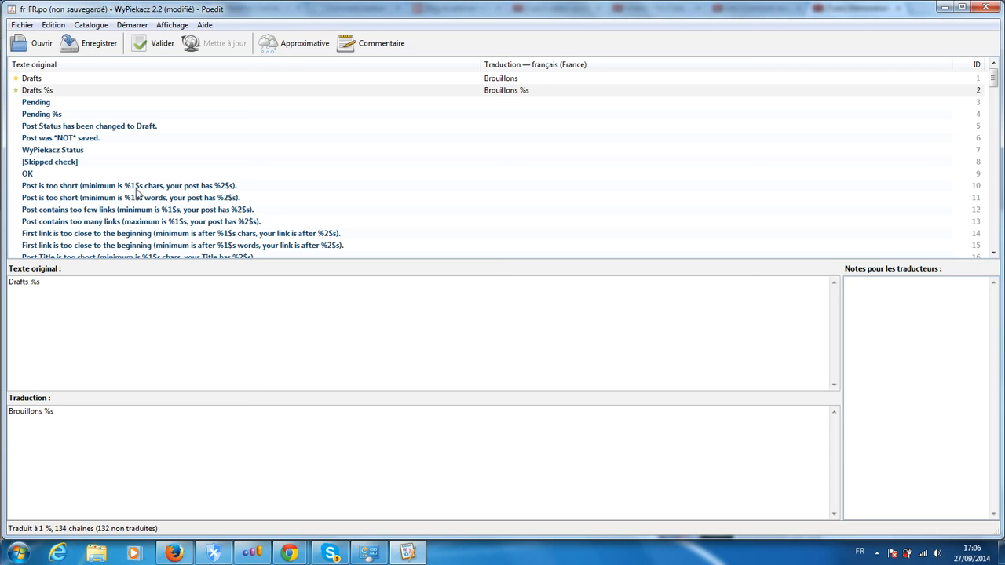
- Translate the "Pending" string as "En cours"
click(34, 105)
click(76, 432)
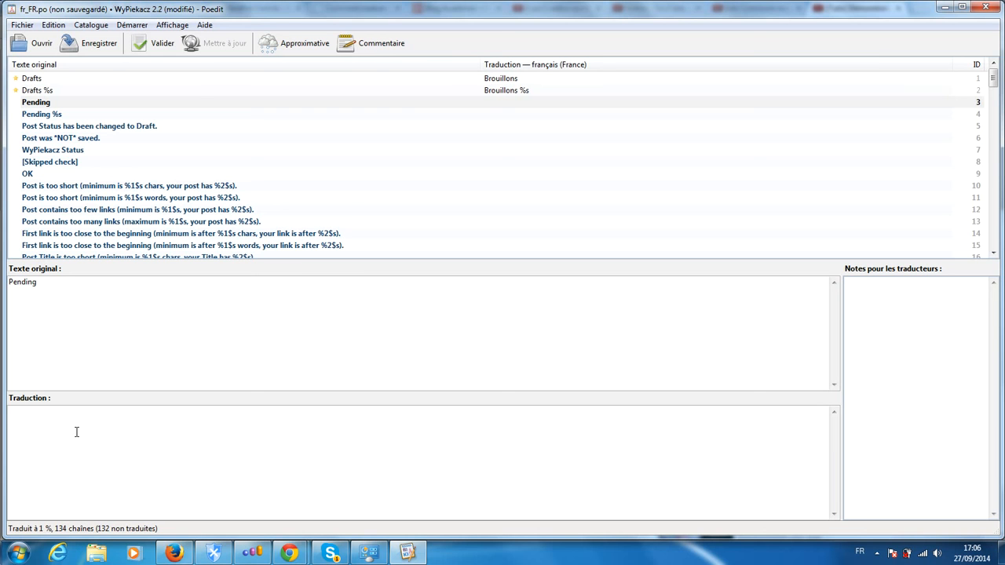
text(En cours)
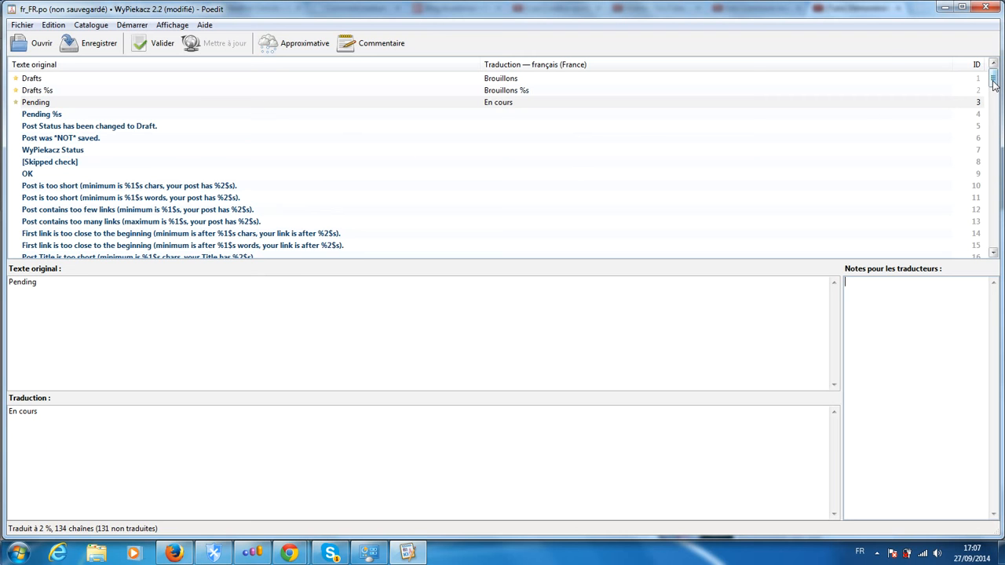
- Examine the source texts of the untranslated strings one by one, from entry 10 through entry 29
mouse_move(994, 79)
mouse_down()
mouse_move(993, 179)
mouse_move(1003, 82)
mouse_up()
click(91, 189)
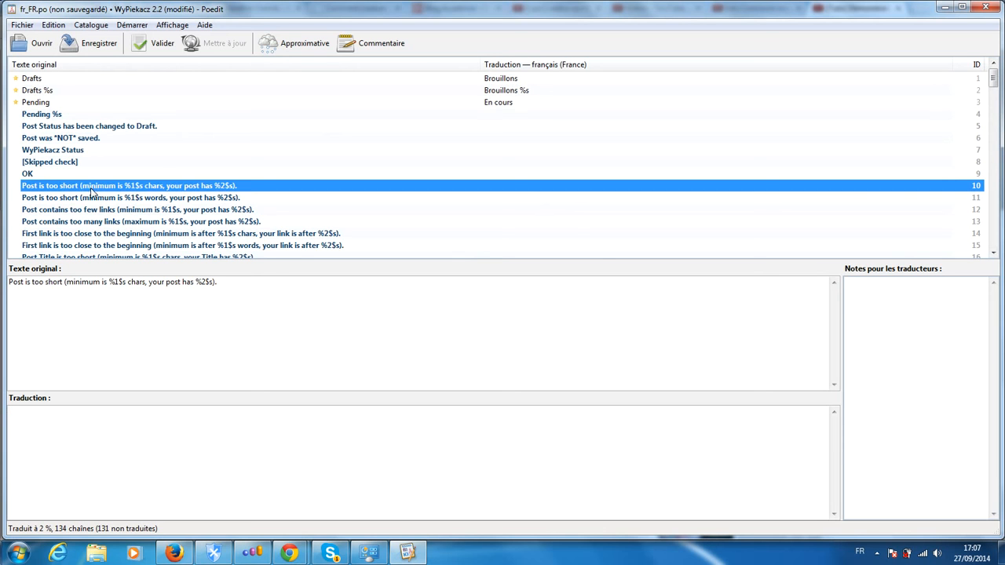
click(72, 198)
click(61, 210)
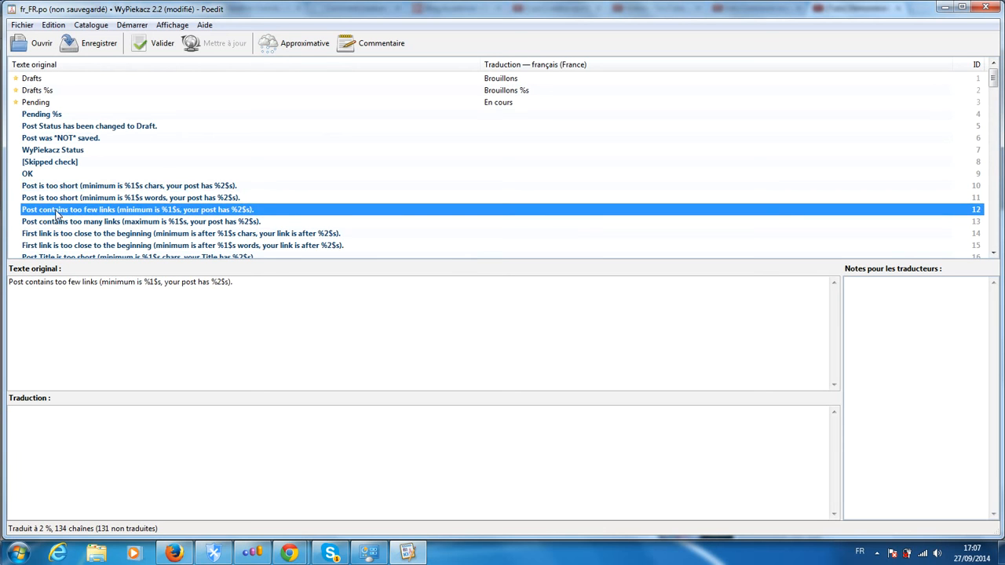
click(58, 223)
click(50, 234)
scroll(49, 234, down, 3)
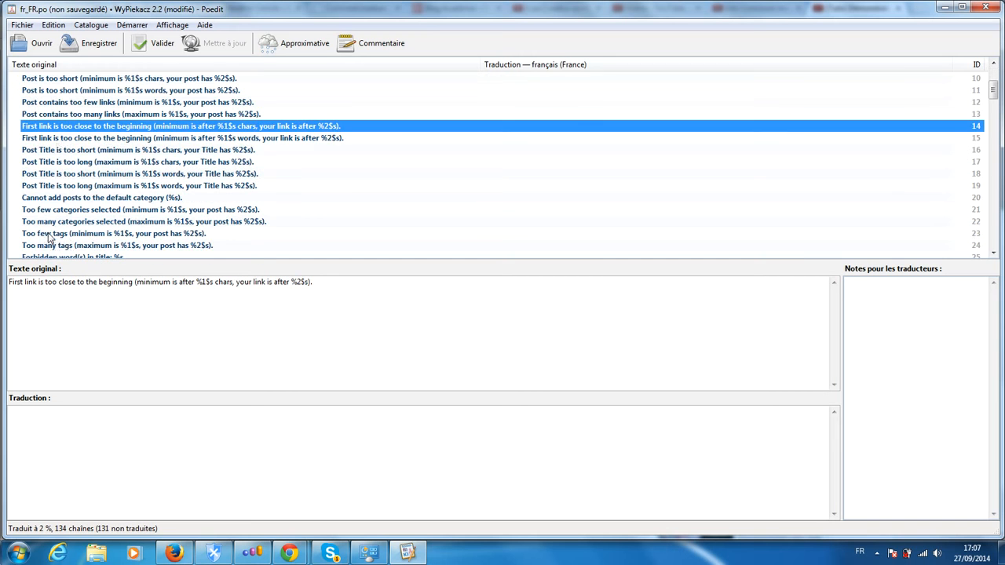
click(58, 139)
click(54, 151)
click(52, 162)
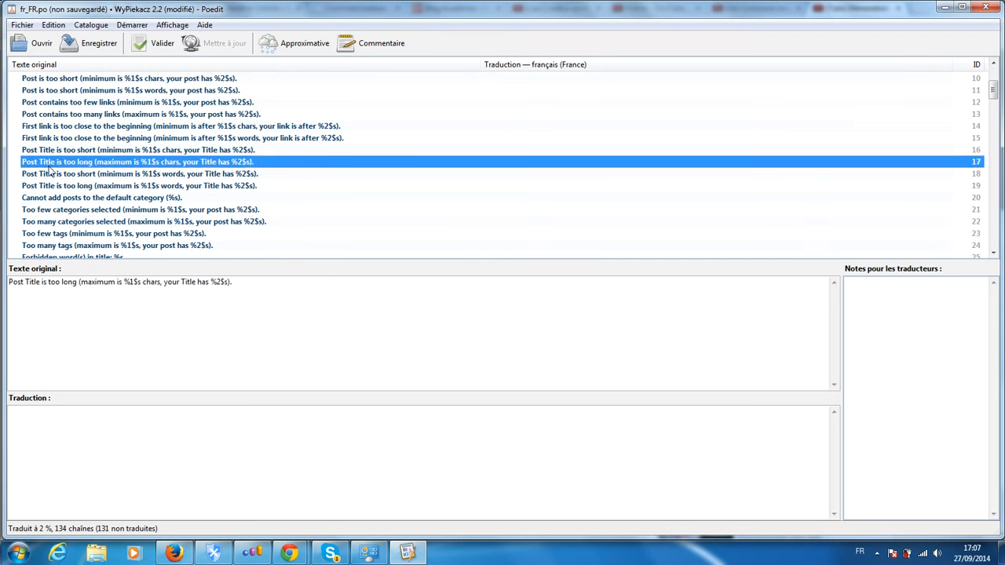
click(50, 175)
click(49, 186)
click(50, 198)
click(50, 209)
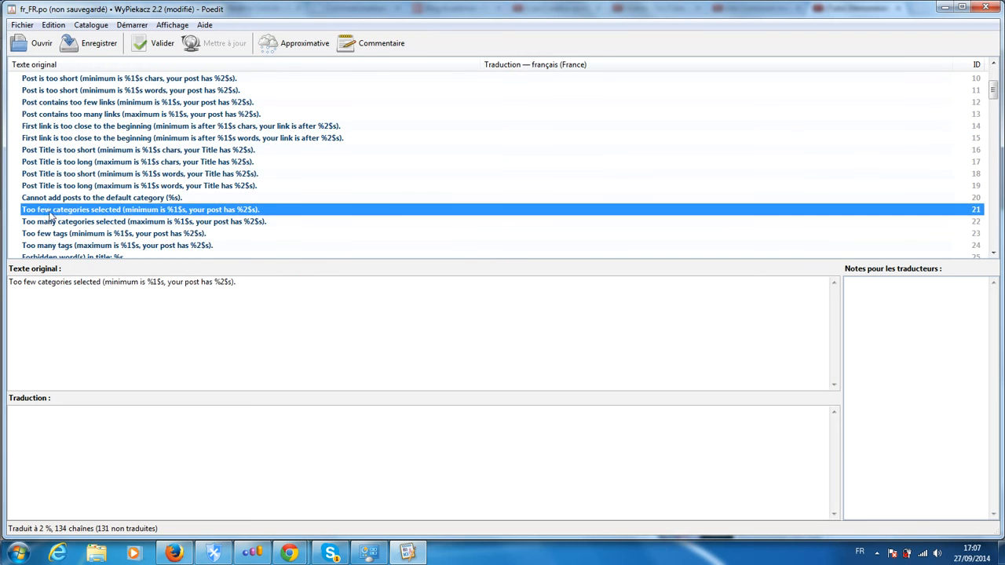
click(50, 221)
click(50, 233)
scroll(50, 240, down, 3)
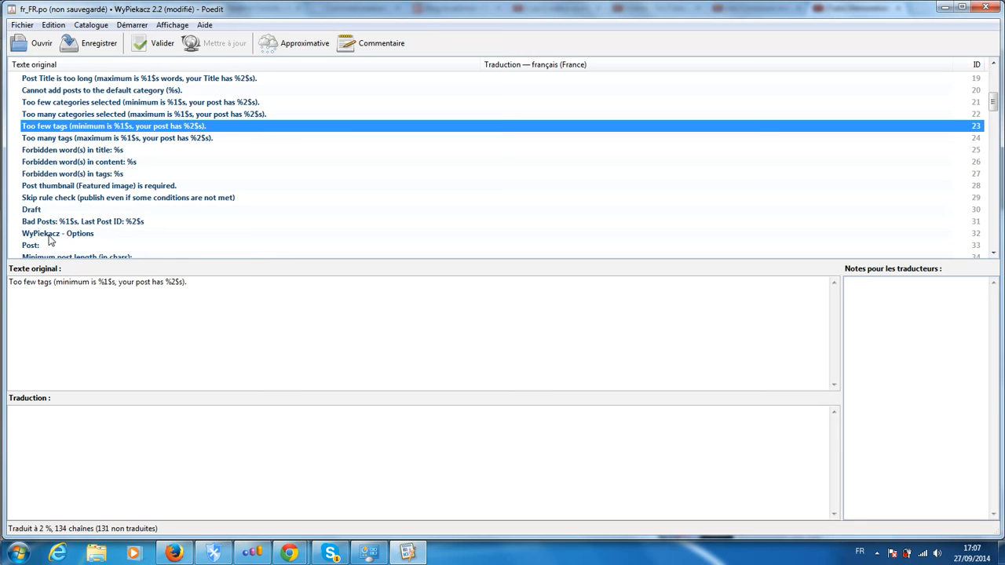
click(56, 138)
click(49, 152)
click(49, 161)
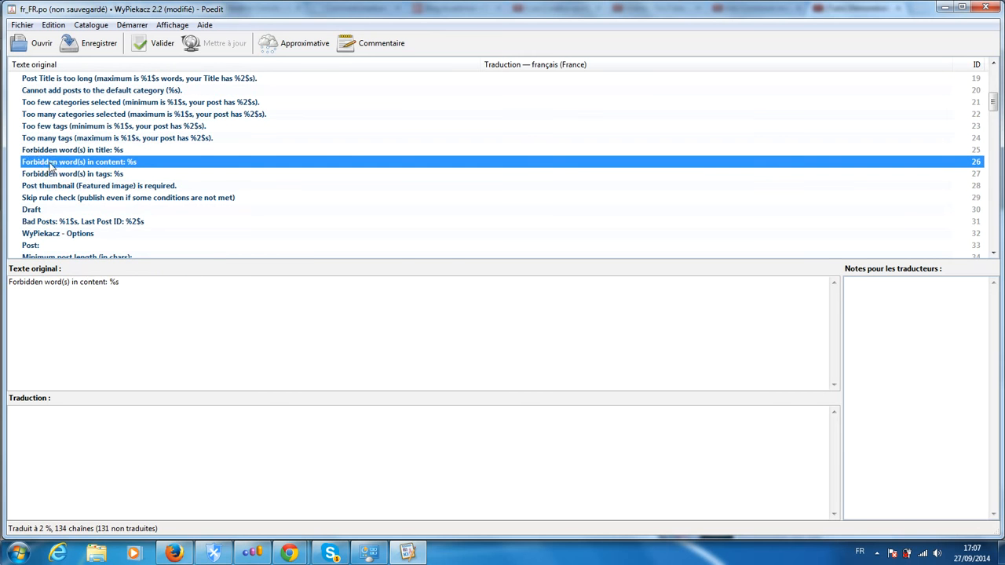
click(50, 174)
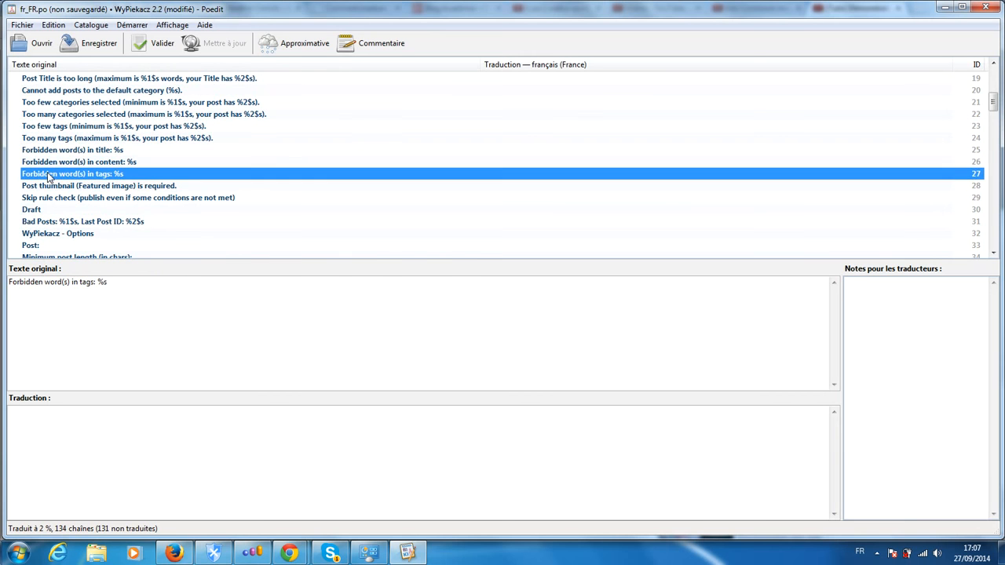
click(54, 187)
click(52, 198)
- Translate the "Draft" string (entry 30) as "Brouillon" in the singular form and "Brouillons" in the plural form
click(31, 212)
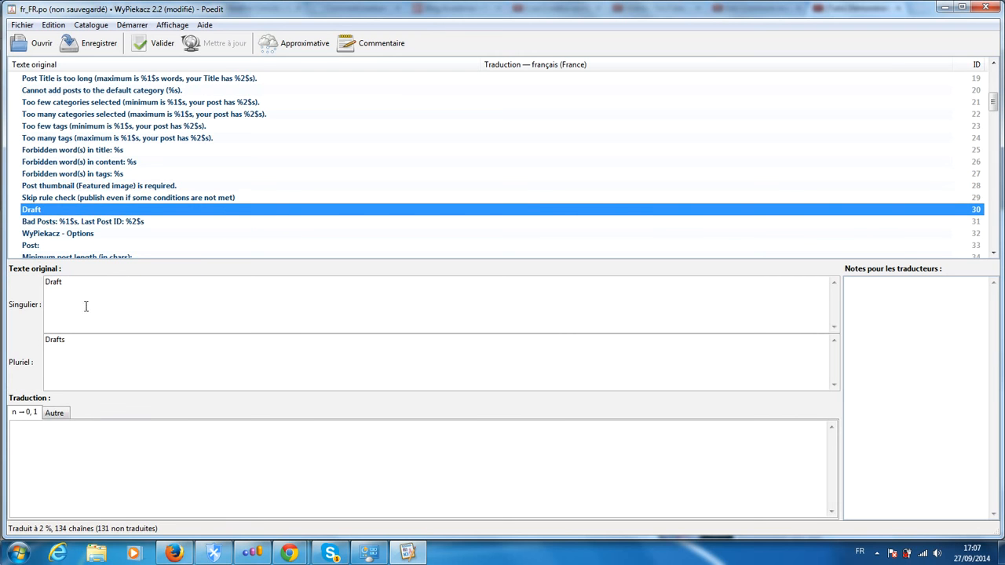
click(52, 283)
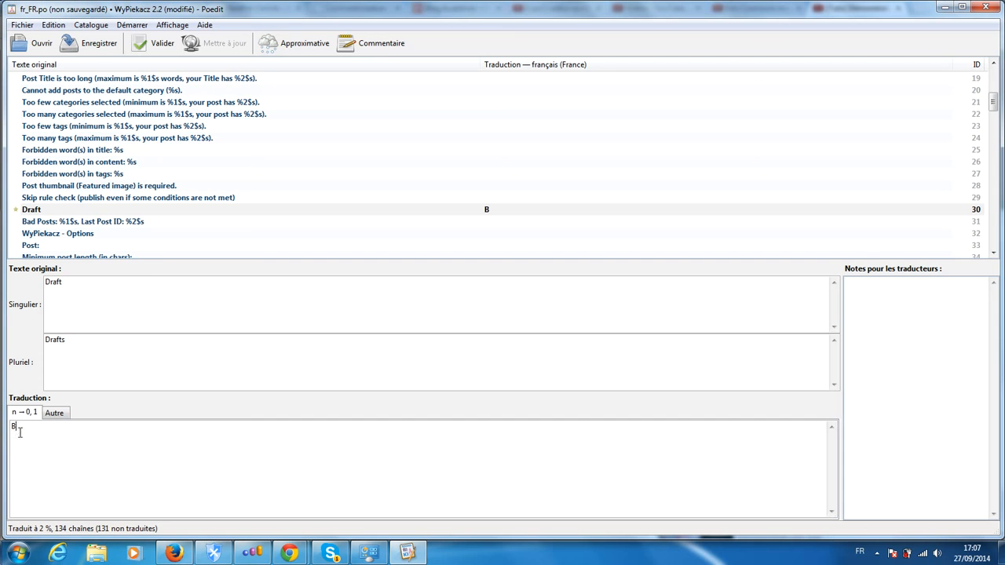
text(ouillon)
click(55, 415)
right_click(44, 428)
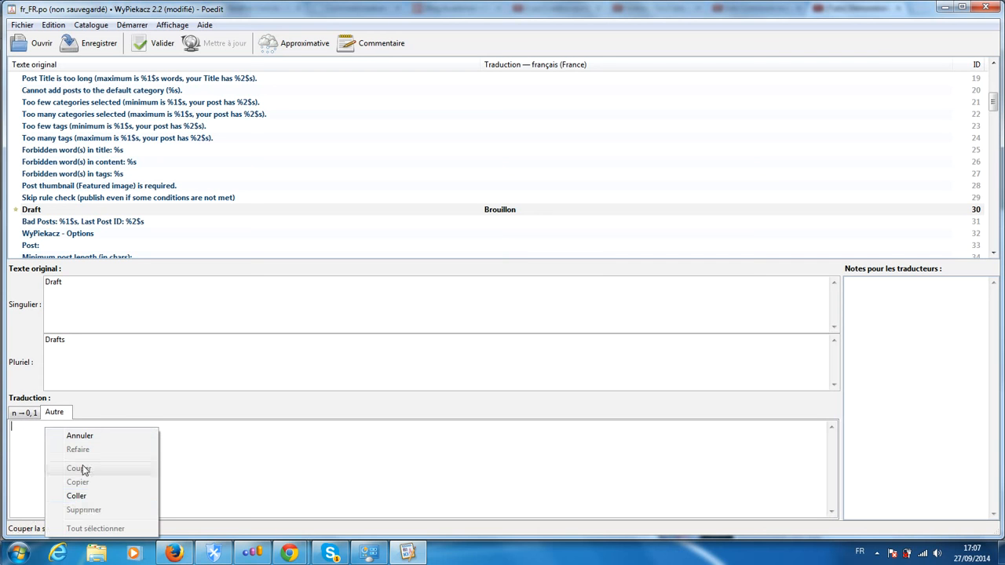
click(82, 496)
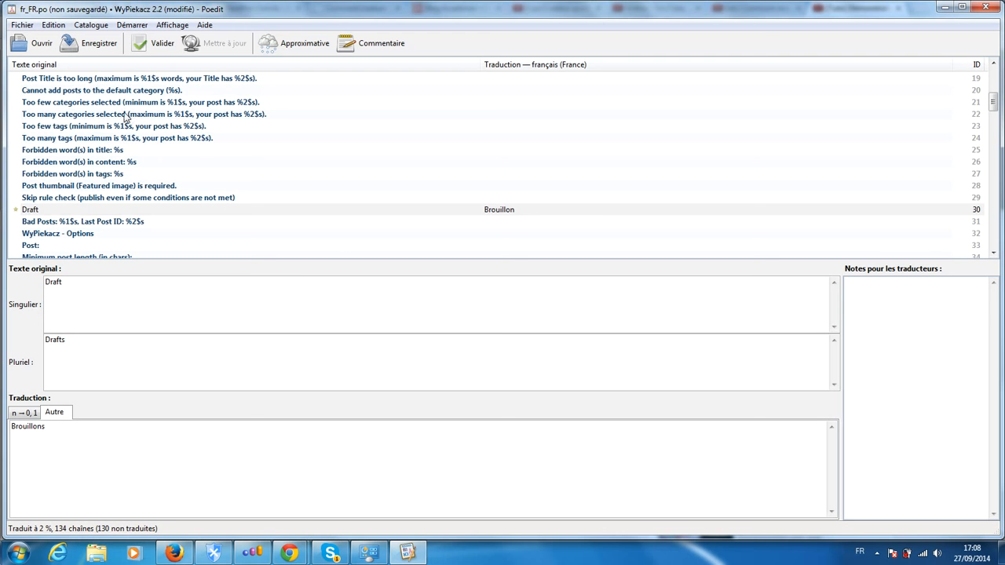
- Save the catalogue as fr_FR in PO format in the plugin's lang folder
click(88, 43)
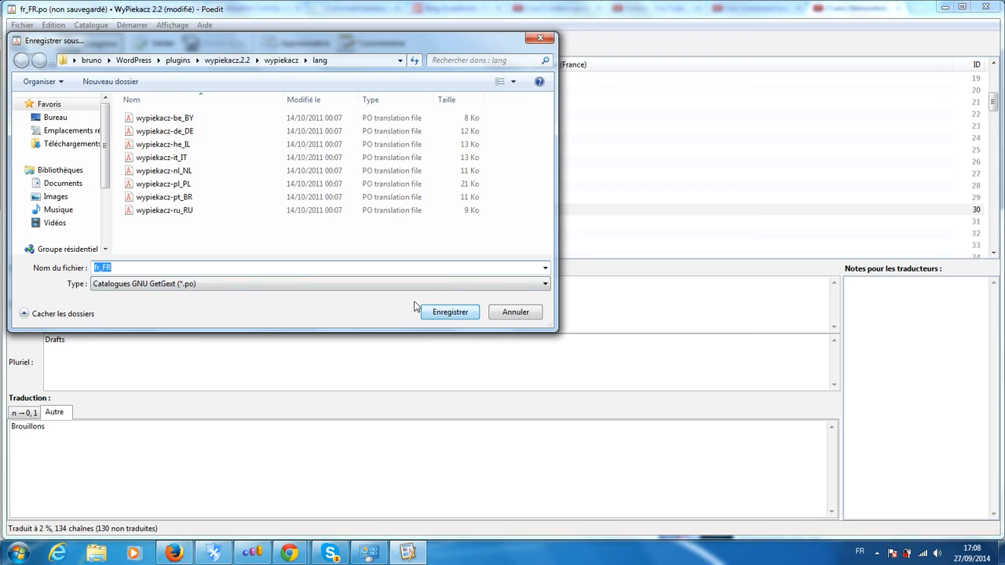
click(450, 313)
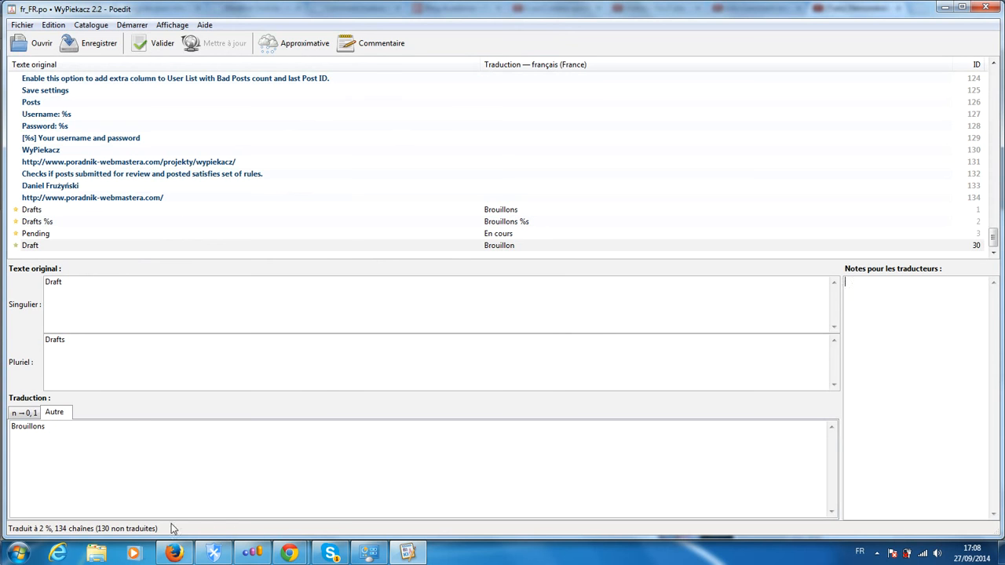
- Switch to a new Windows Explorer window and open the WordPress folder inside the user's home folder, widening the file list
click(17, 553)
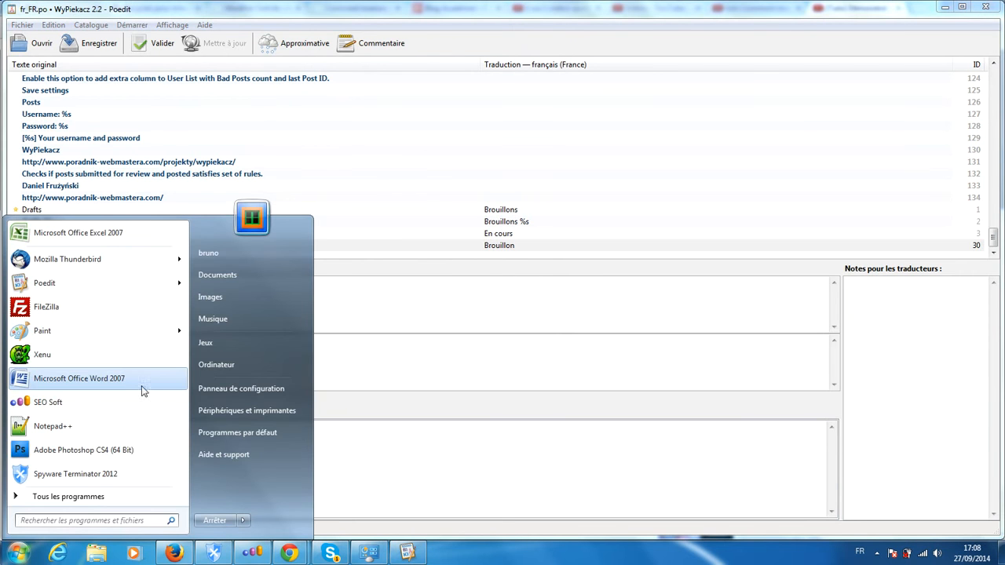
click(16, 558)
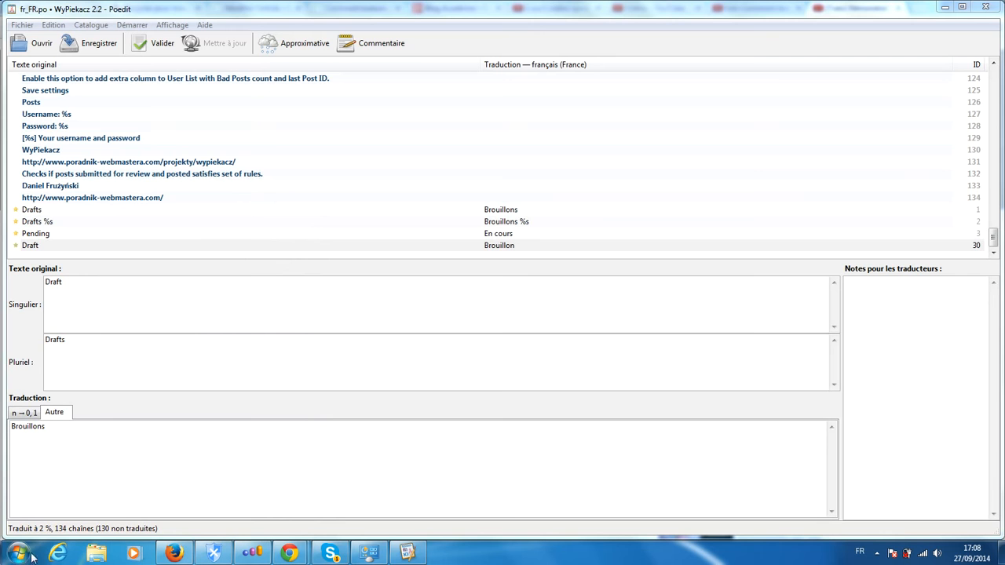
key(super+e)
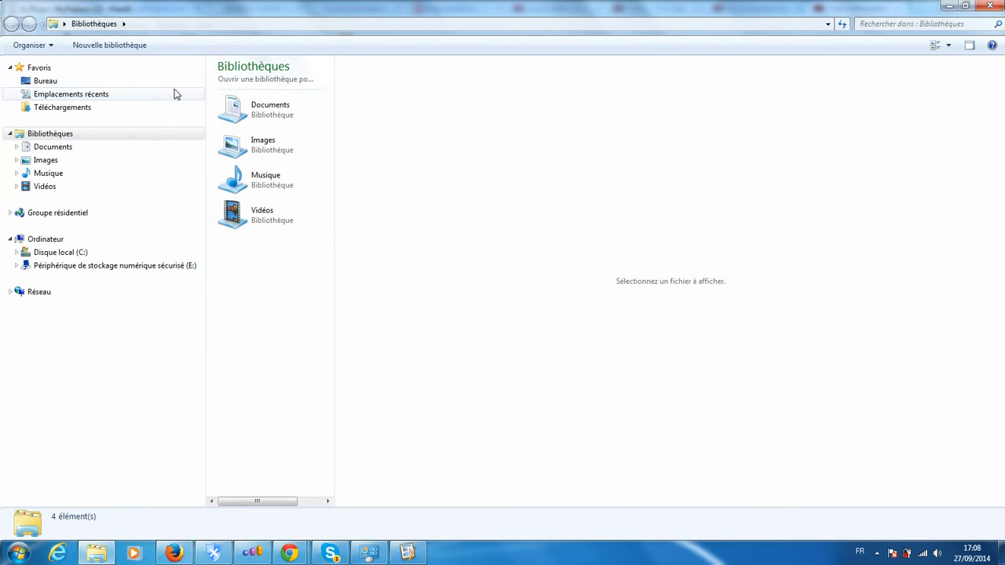
click(64, 23)
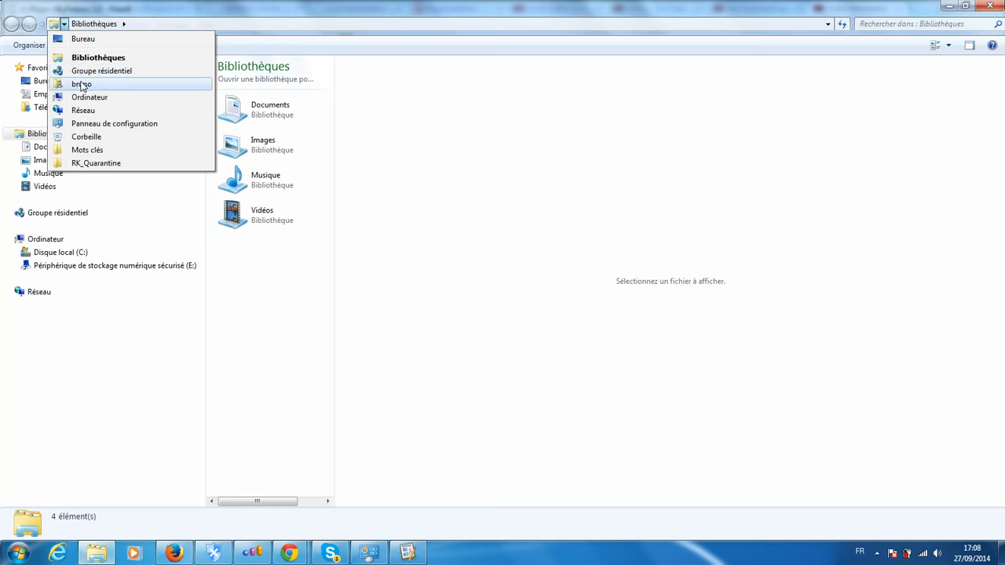
click(82, 83)
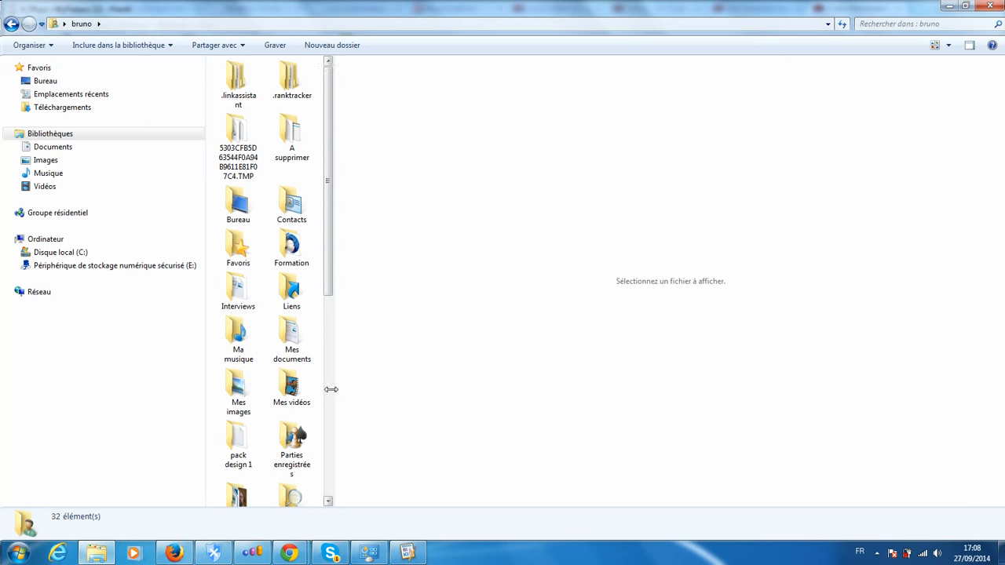
scroll(328, 393, down, 5)
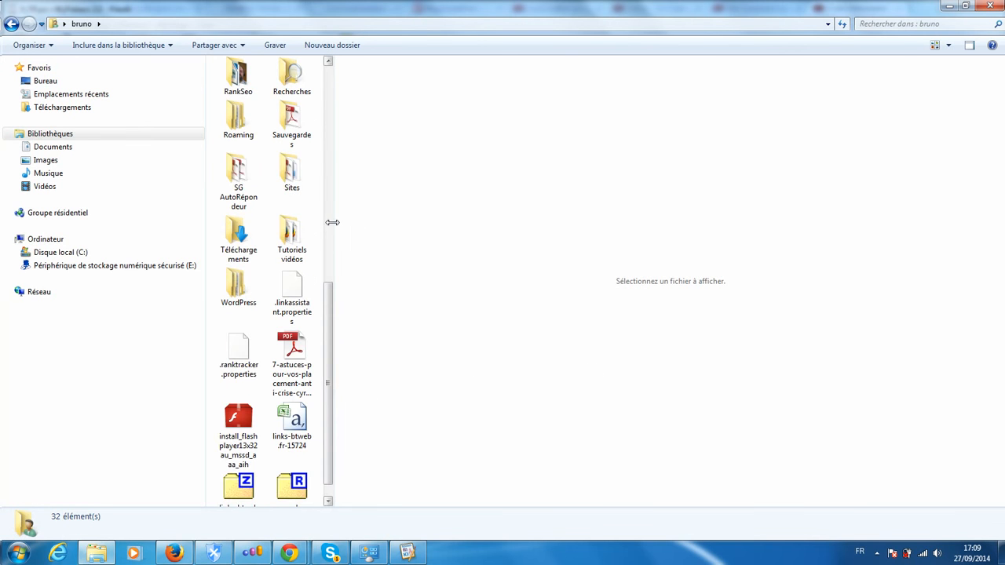
drag(333, 223, 686, 236)
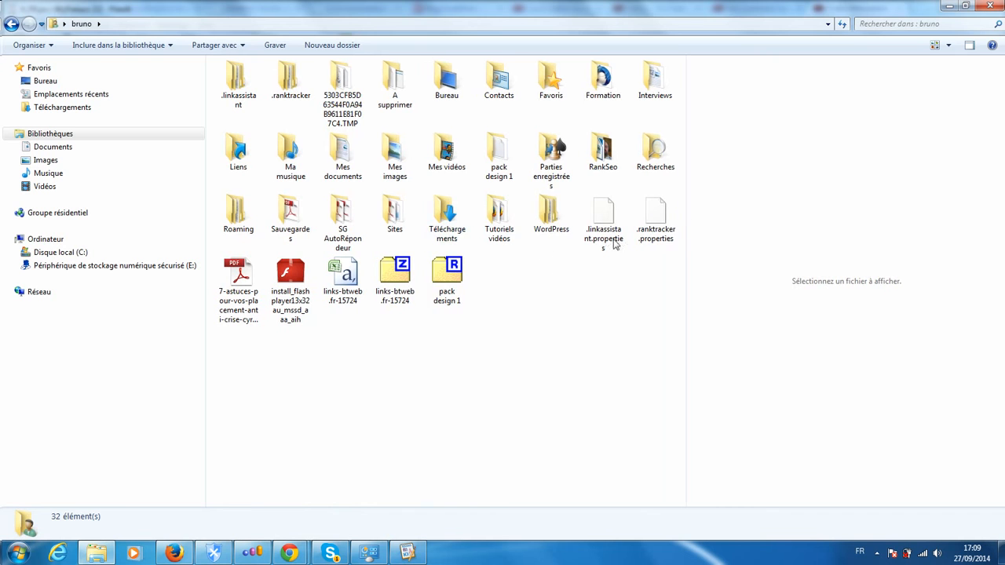
double_click(536, 213)
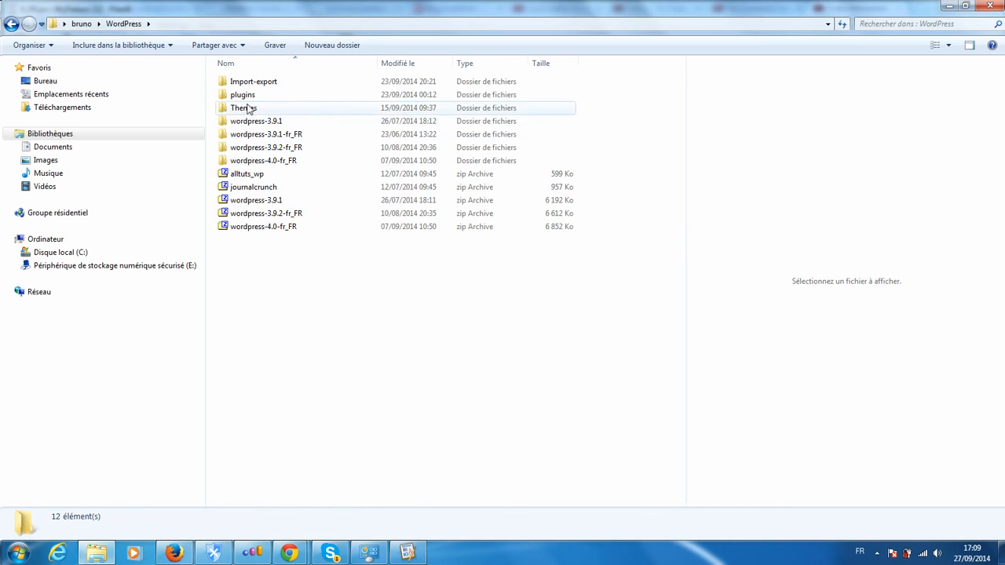
- Open the lang folder of the plugin through plugins, wypiekacz.2.2 and wypiekacz
double_click(240, 95)
scroll(682, 160, down, 2)
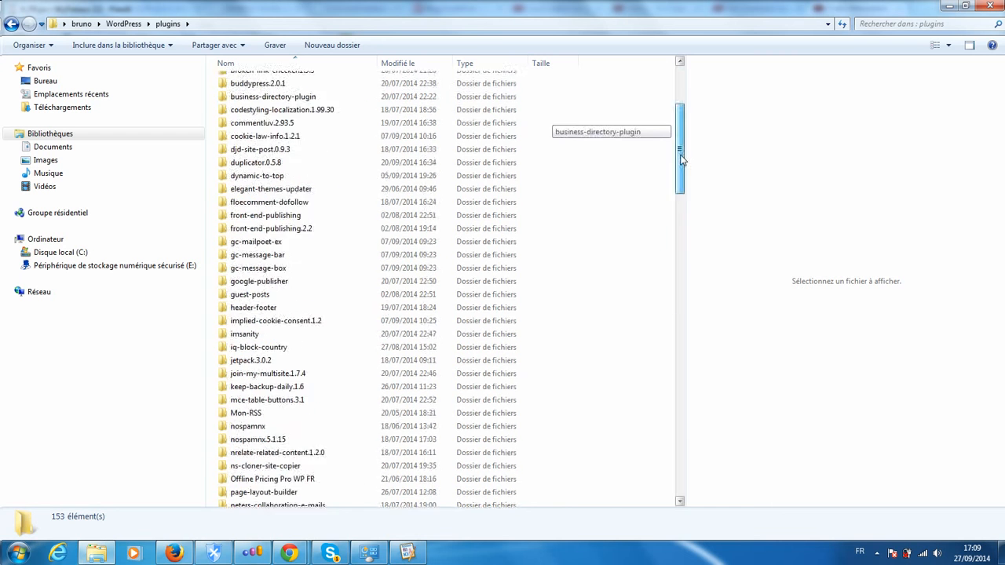
drag(681, 159, 698, 487)
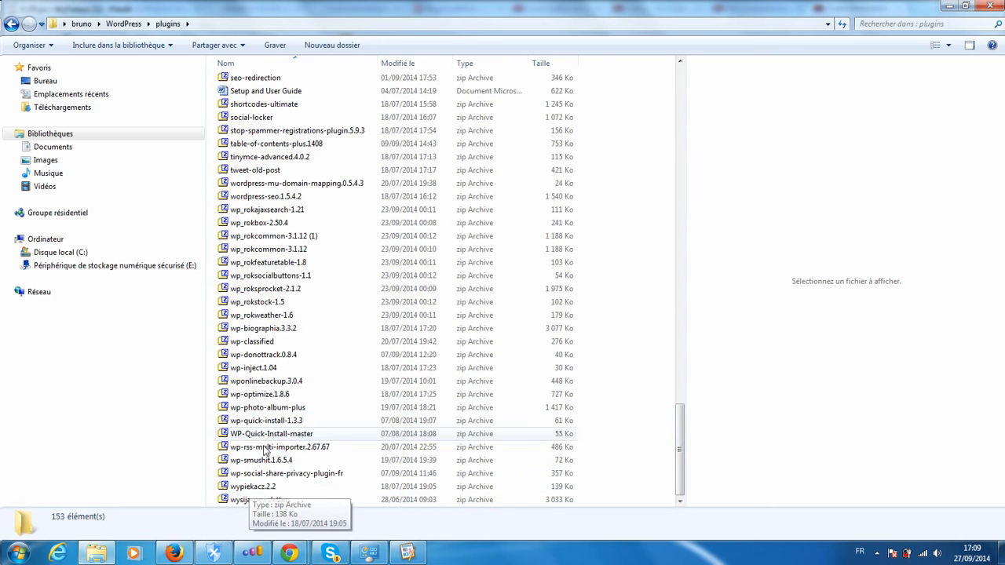
scroll(391, 233, up, 10)
scroll(391, 233, up, 10)
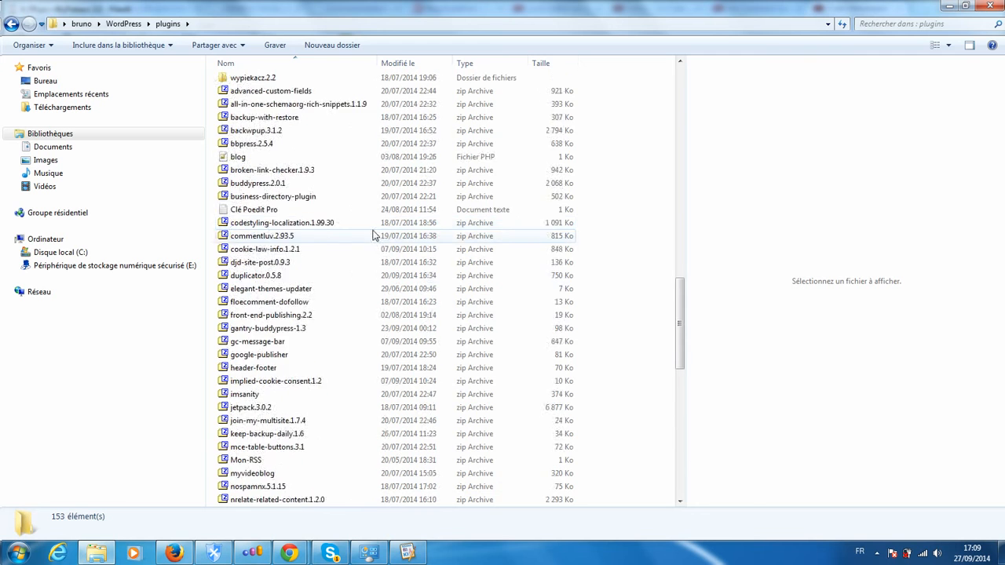
double_click(246, 278)
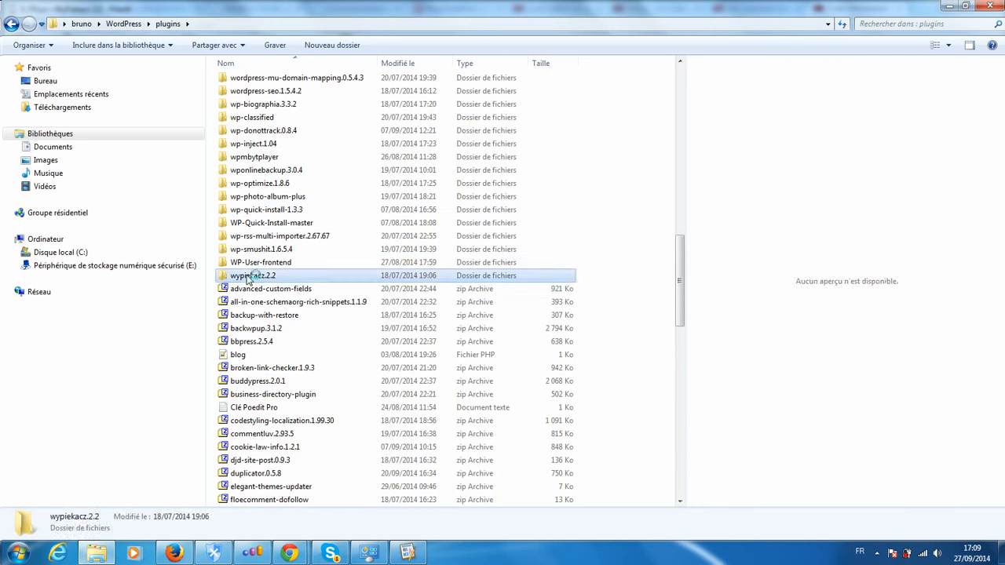
click(242, 84)
double_click(242, 84)
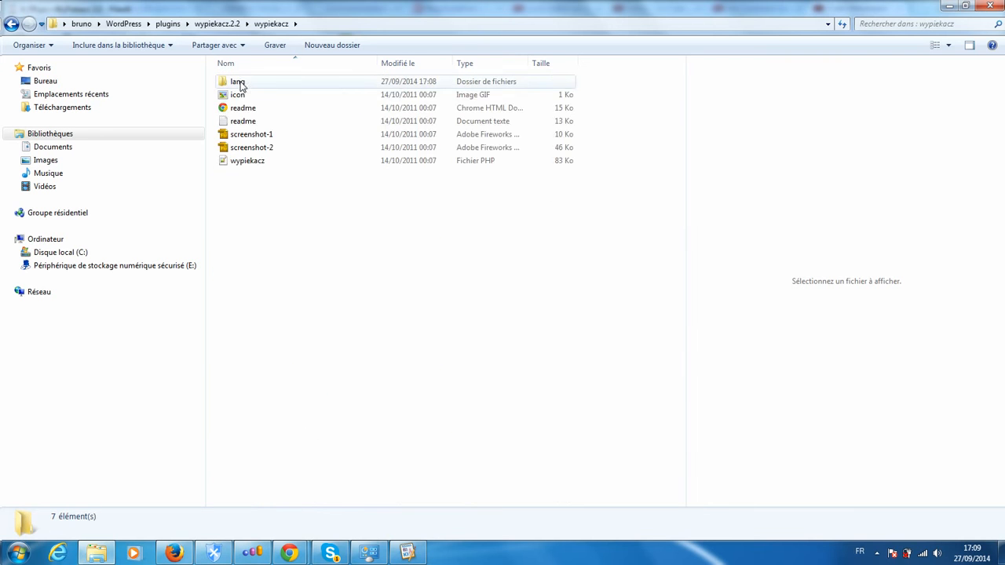
click(244, 83)
double_click(246, 84)
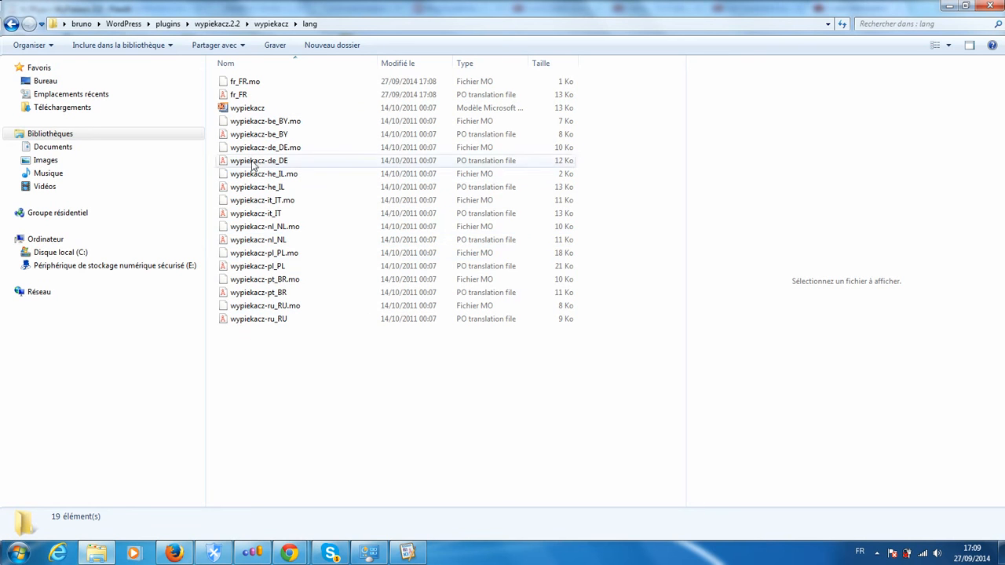
- Rename the compiled file fr_FR.mo as wypiekacz-fr_FR.mo
click(236, 85)
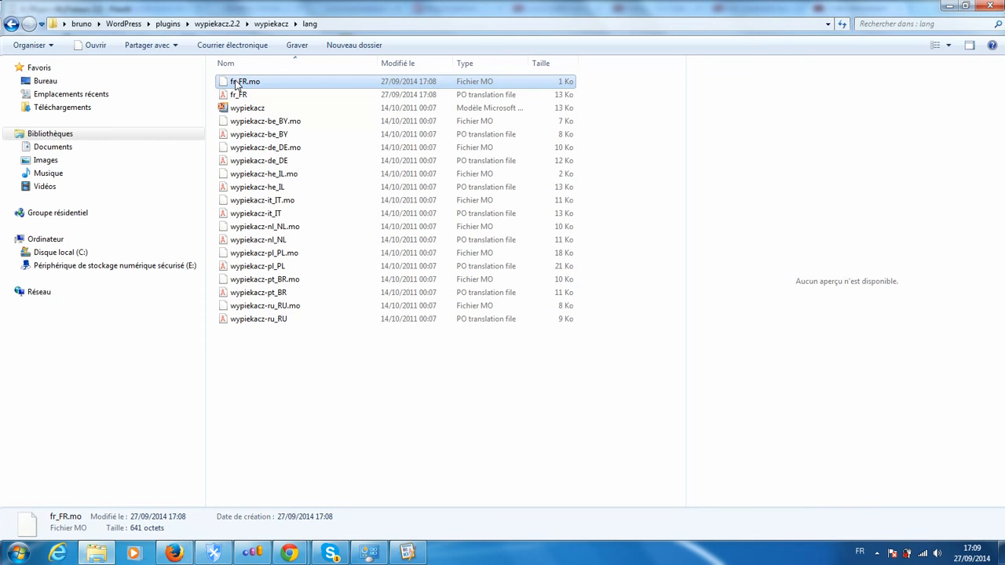
click(236, 85)
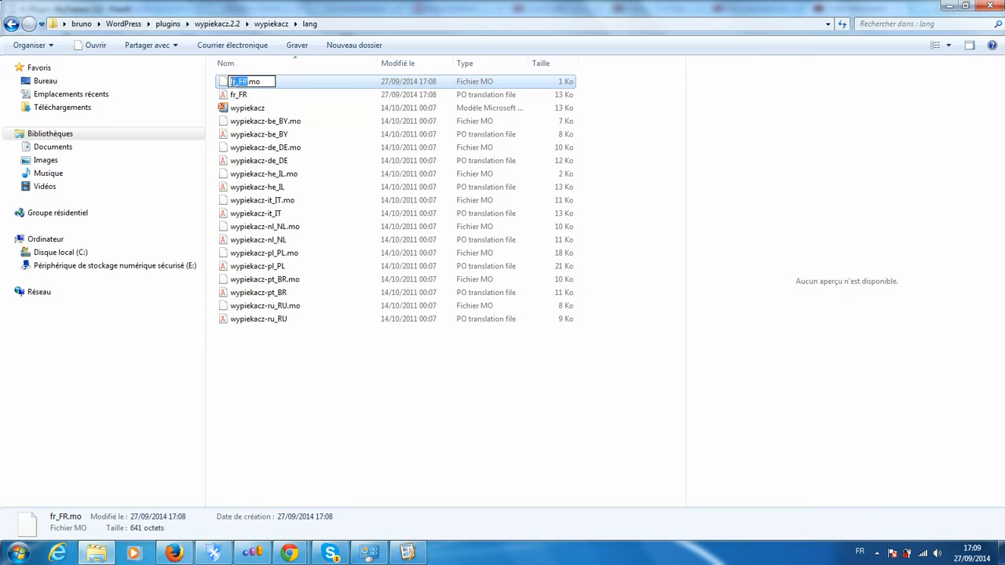
click(234, 82)
text(wypiekacz)
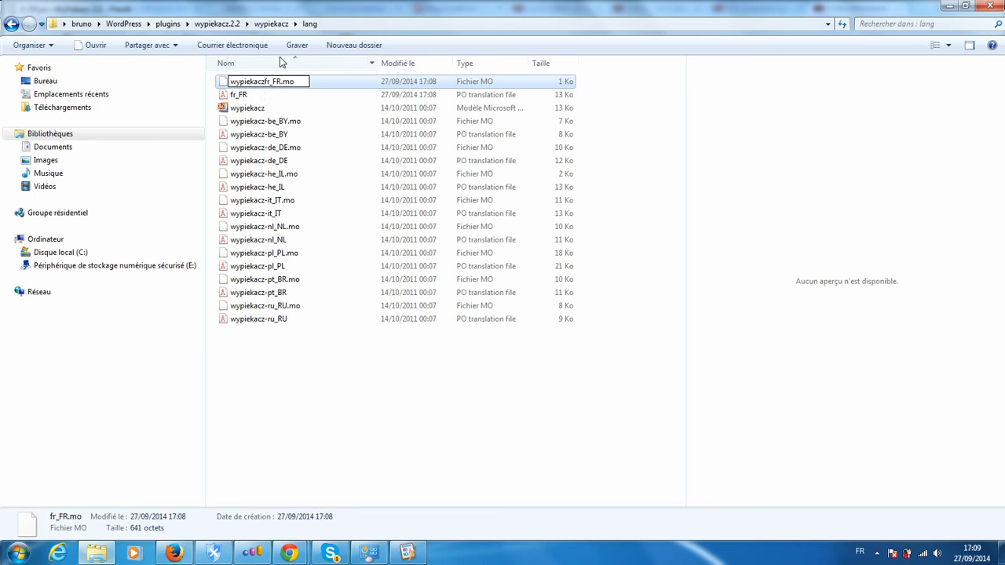
text(-)
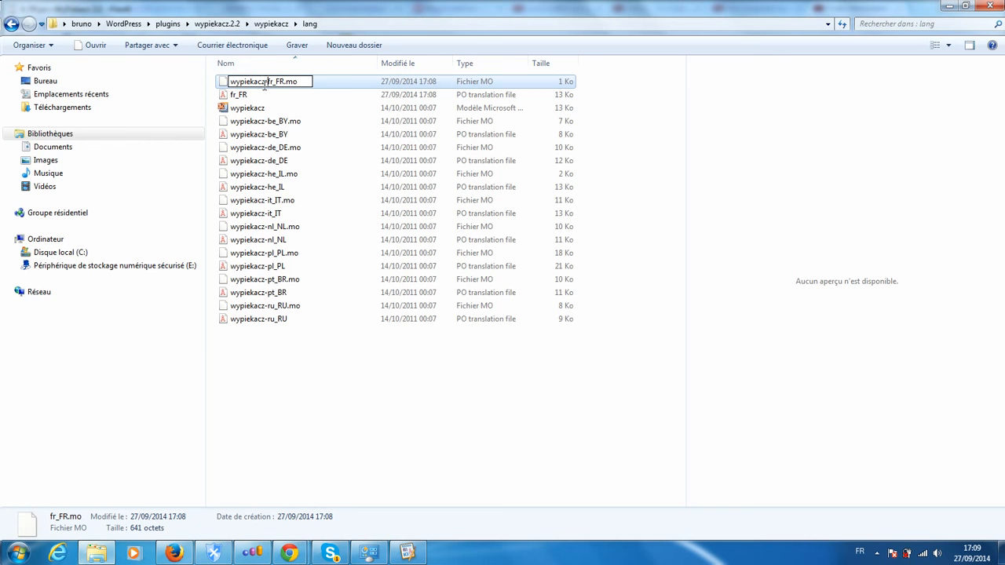
- Copy the "wypiekacz-" prefix from the MO file's name and rename the fr_FR PO file as wypiekacz-fr_FR
drag(267, 81, 230, 81)
right_click(251, 81)
click(284, 122)
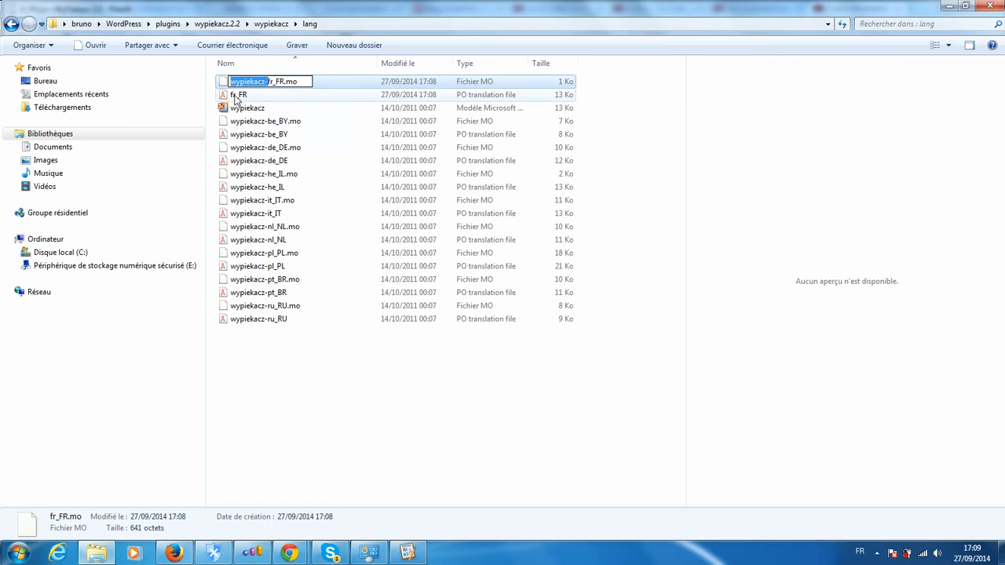
click(230, 95)
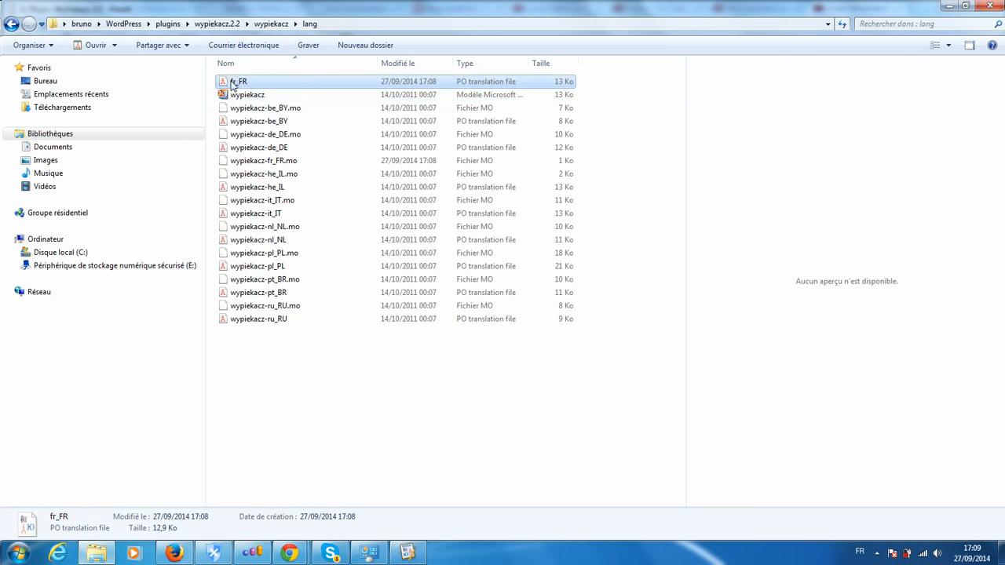
click(232, 84)
click(229, 81)
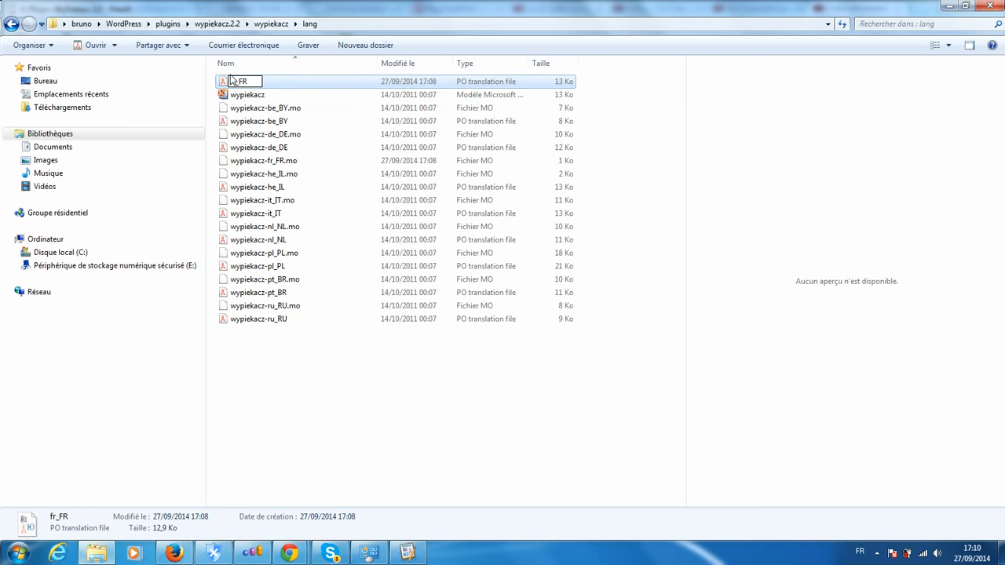
text(wypiekacz-)
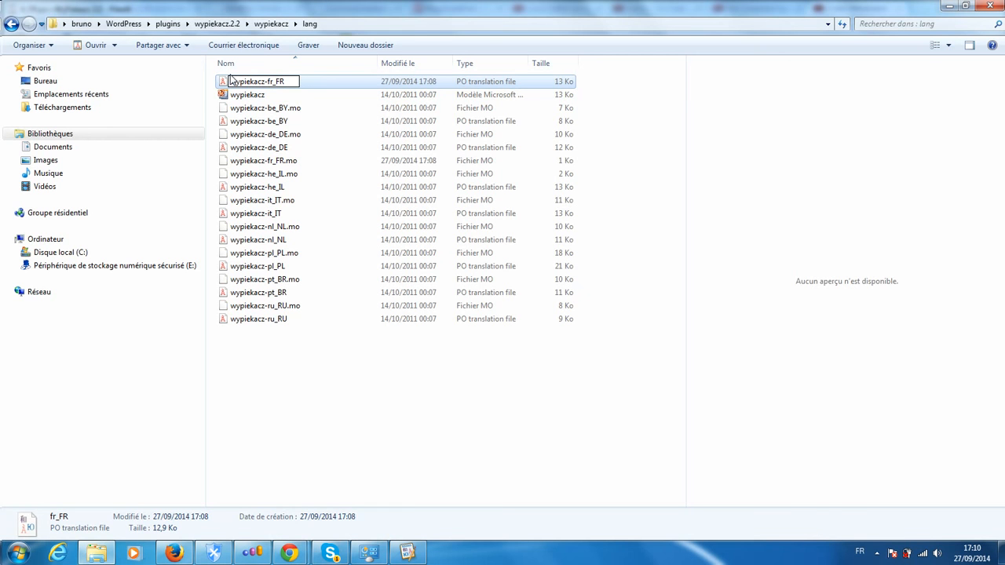
key(Tab)
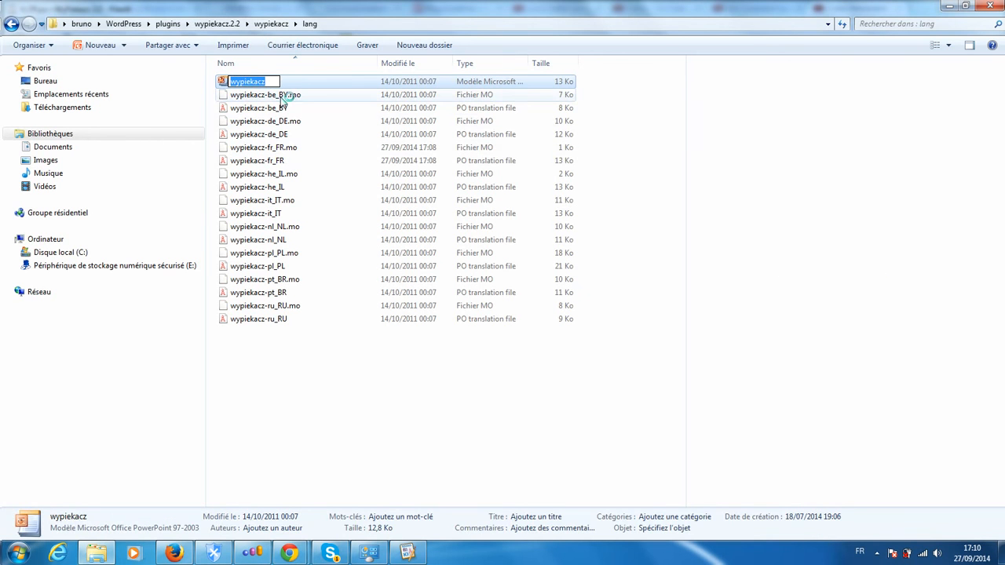
click(359, 134)
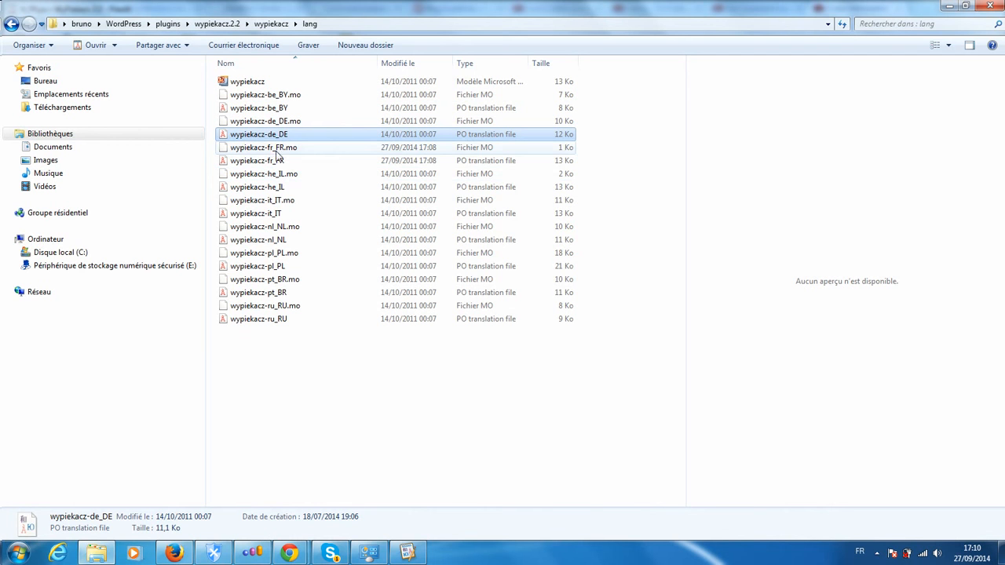
- Check the renamed French MO and PO files against the other language files in the lang folder
click(244, 148)
click(244, 162)
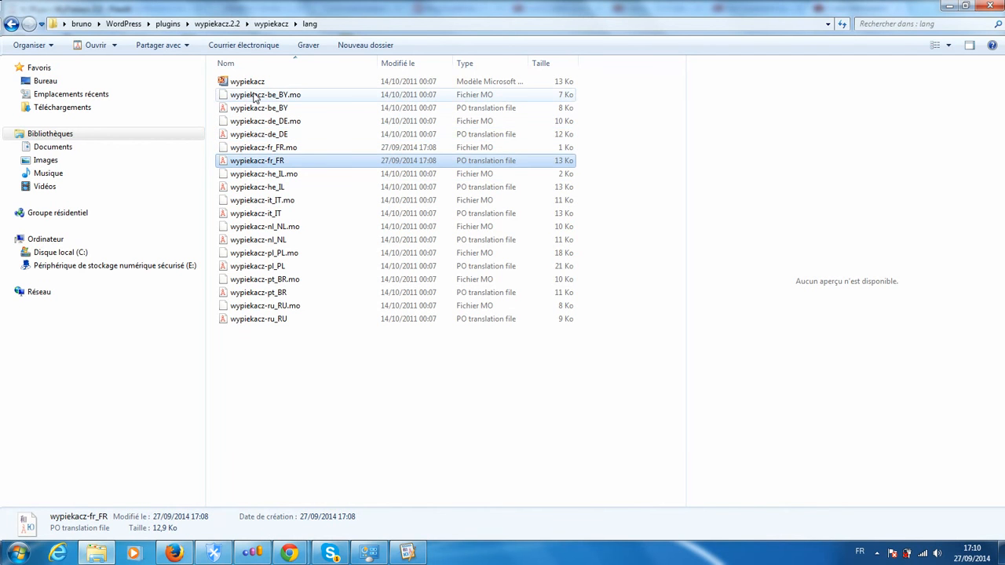
drag(253, 161, 281, 206)
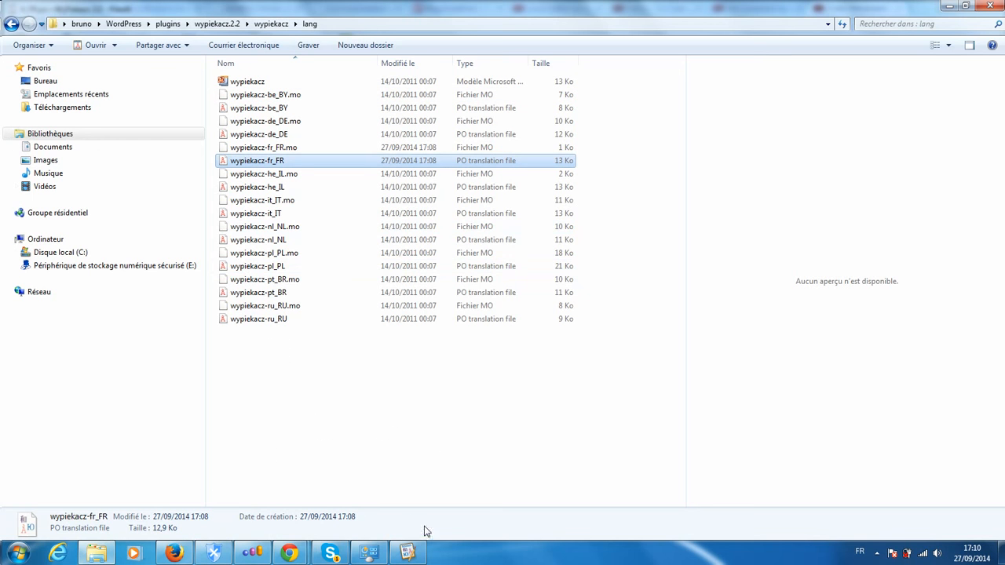
- Return to the French catalogue in Poedit and switch to the Chrome browser
click(408, 555)
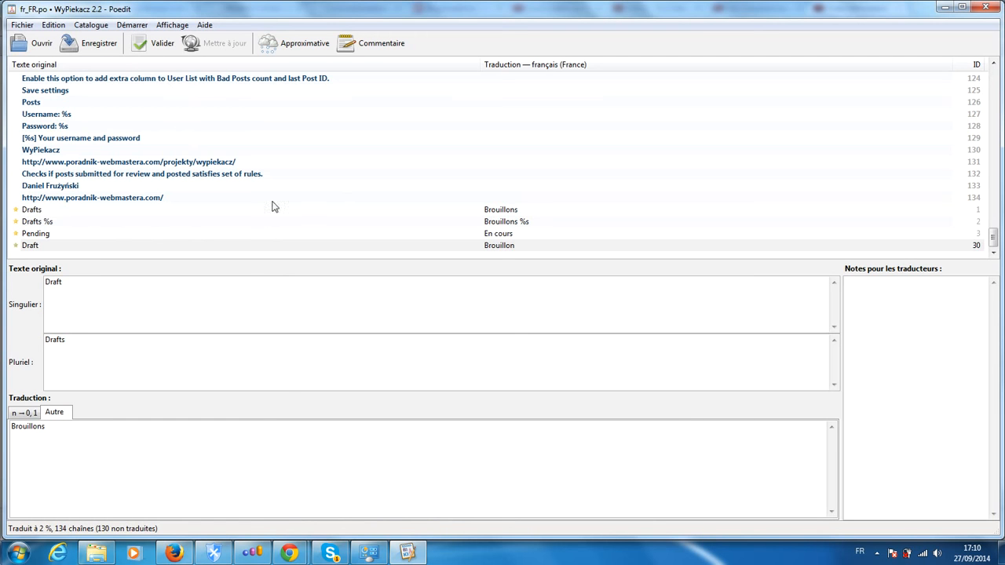
click(290, 553)
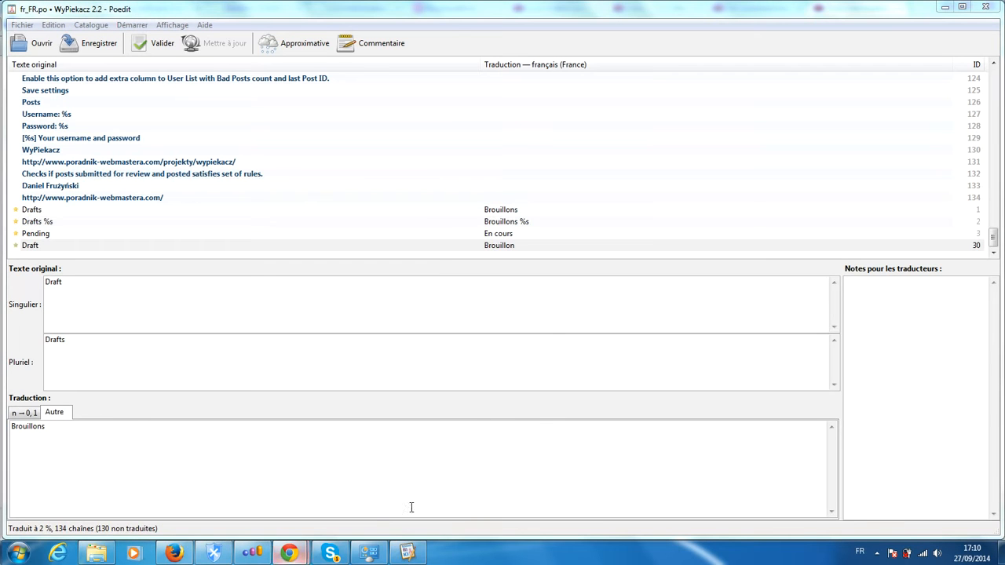